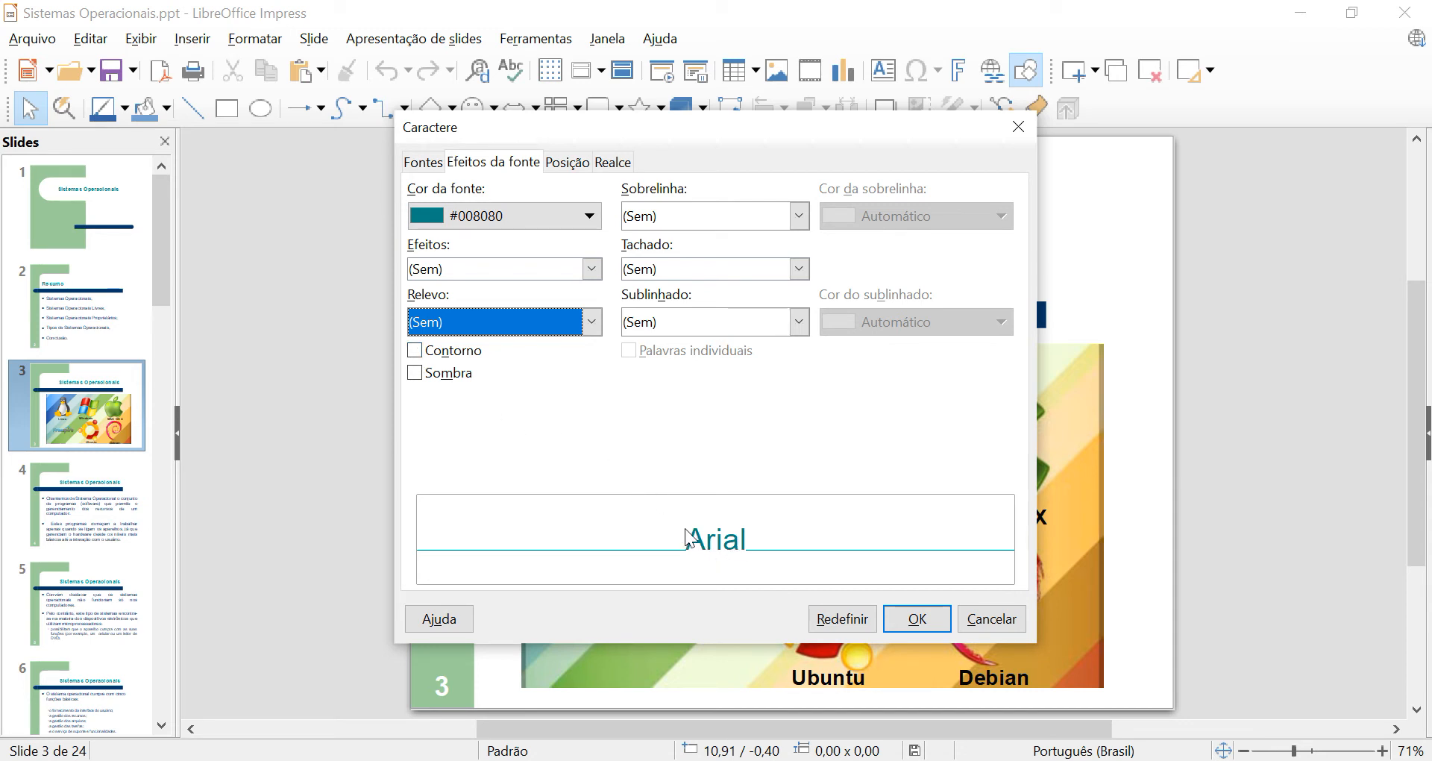
Try the Contorno and Sombra font effects one at a time, clearing each after previewing it.
click(416, 351)
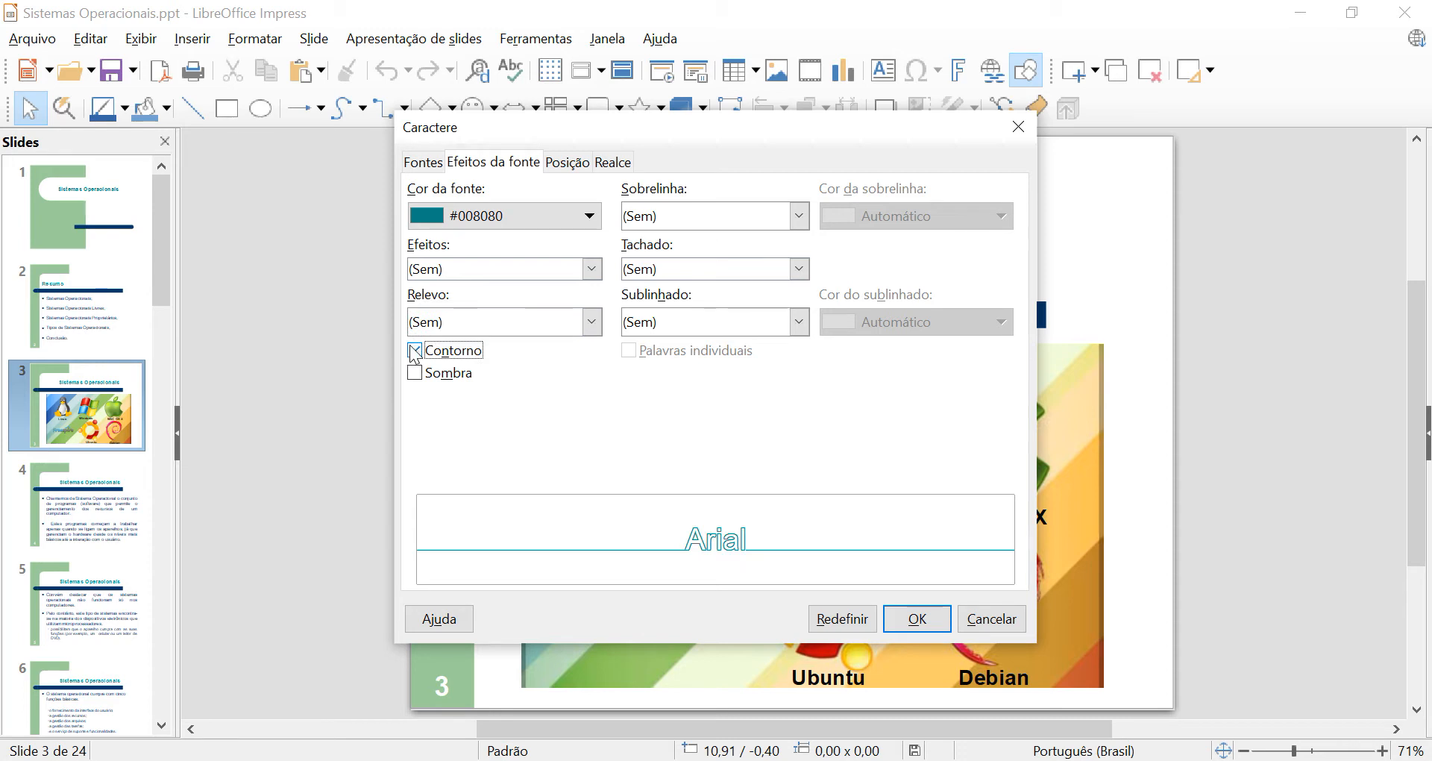
click(415, 351)
click(414, 376)
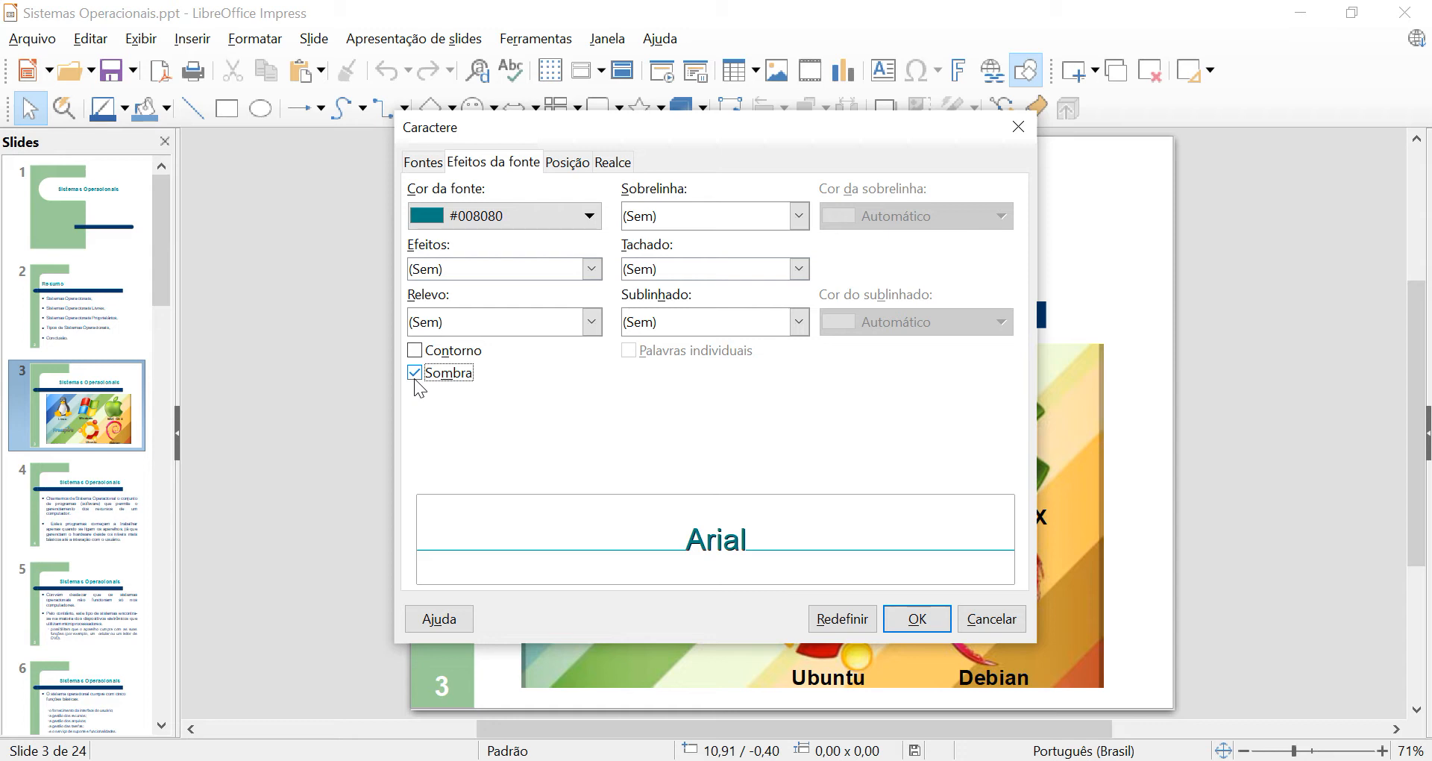
click(414, 377)
Try the overline styles Simples, Pontilhado, Traço longo and Onda dupla, and reset the overline to (Sem).
click(801, 216)
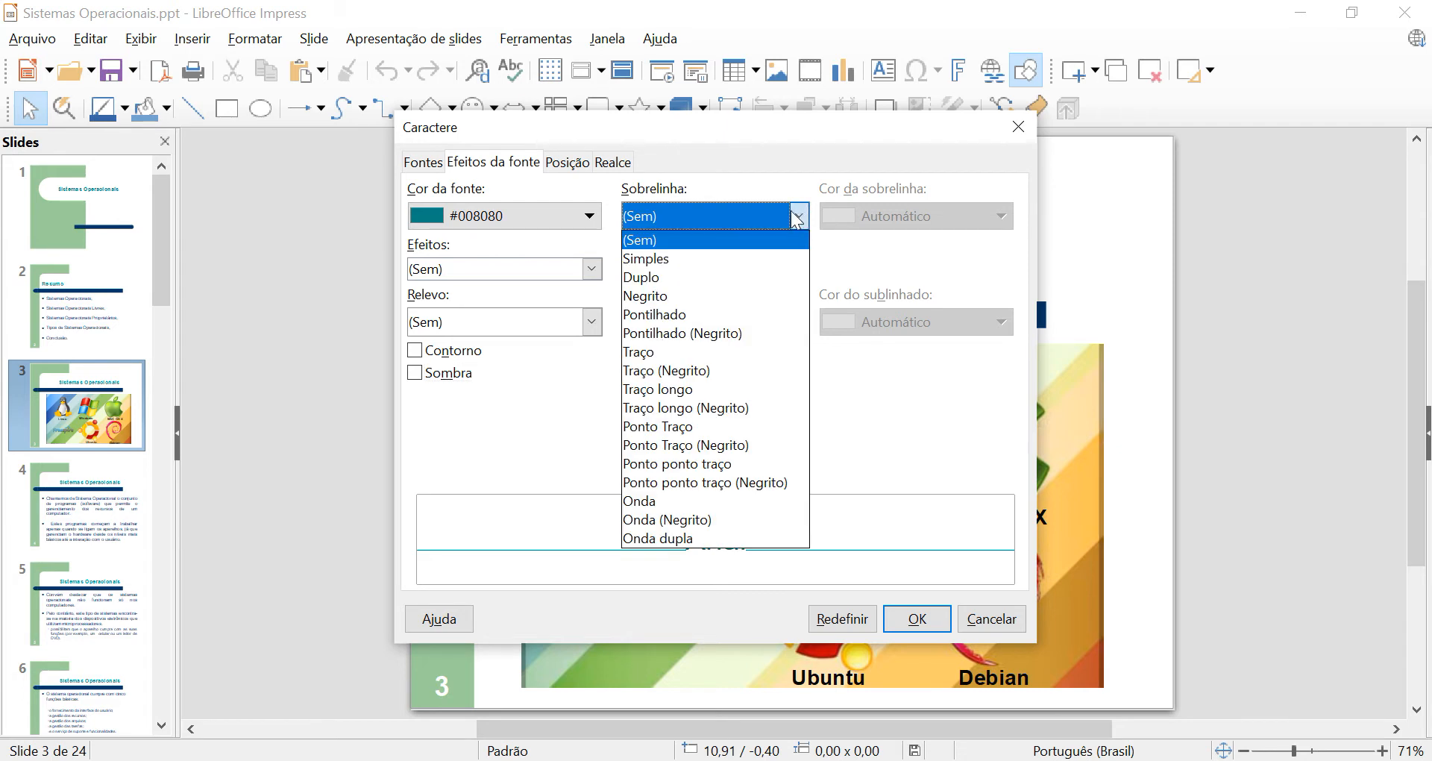
click(737, 261)
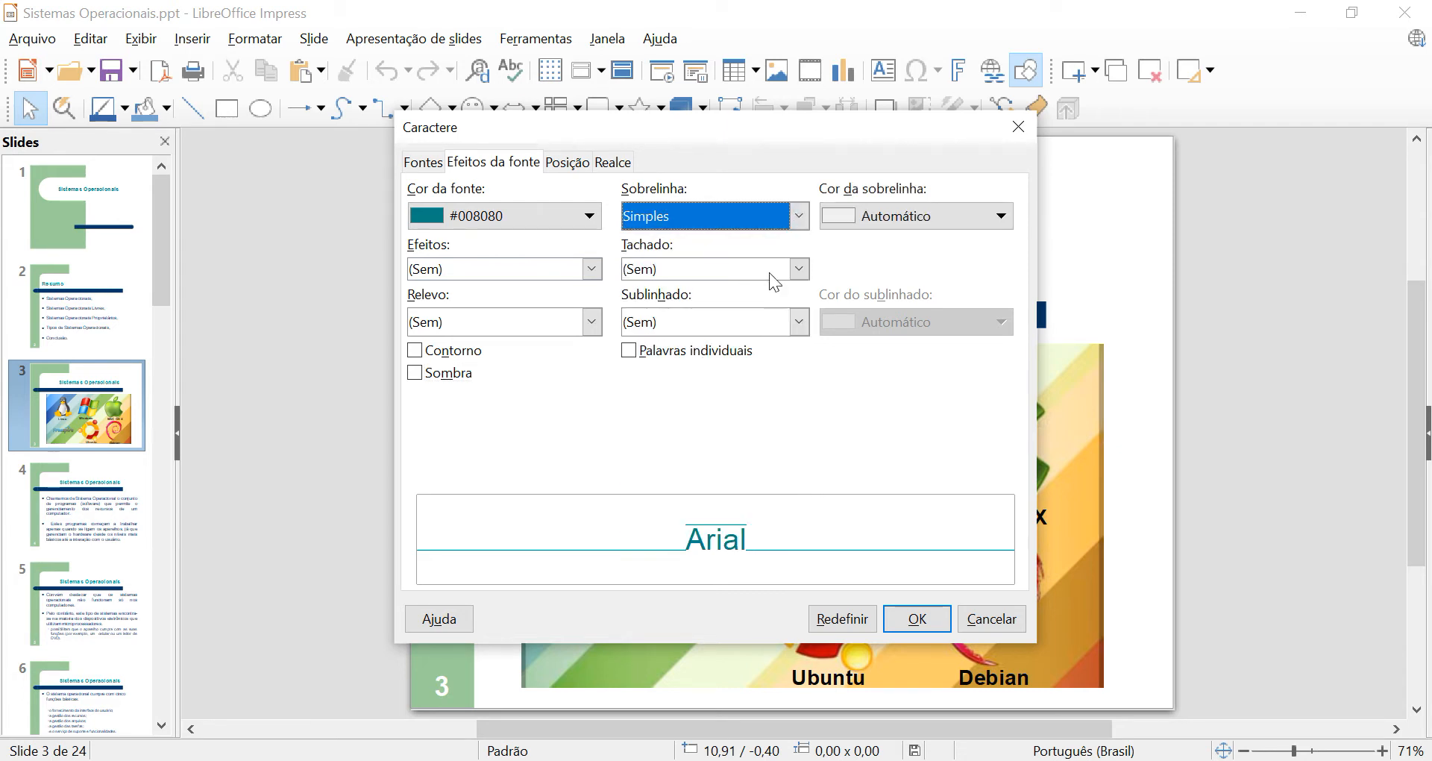
click(799, 216)
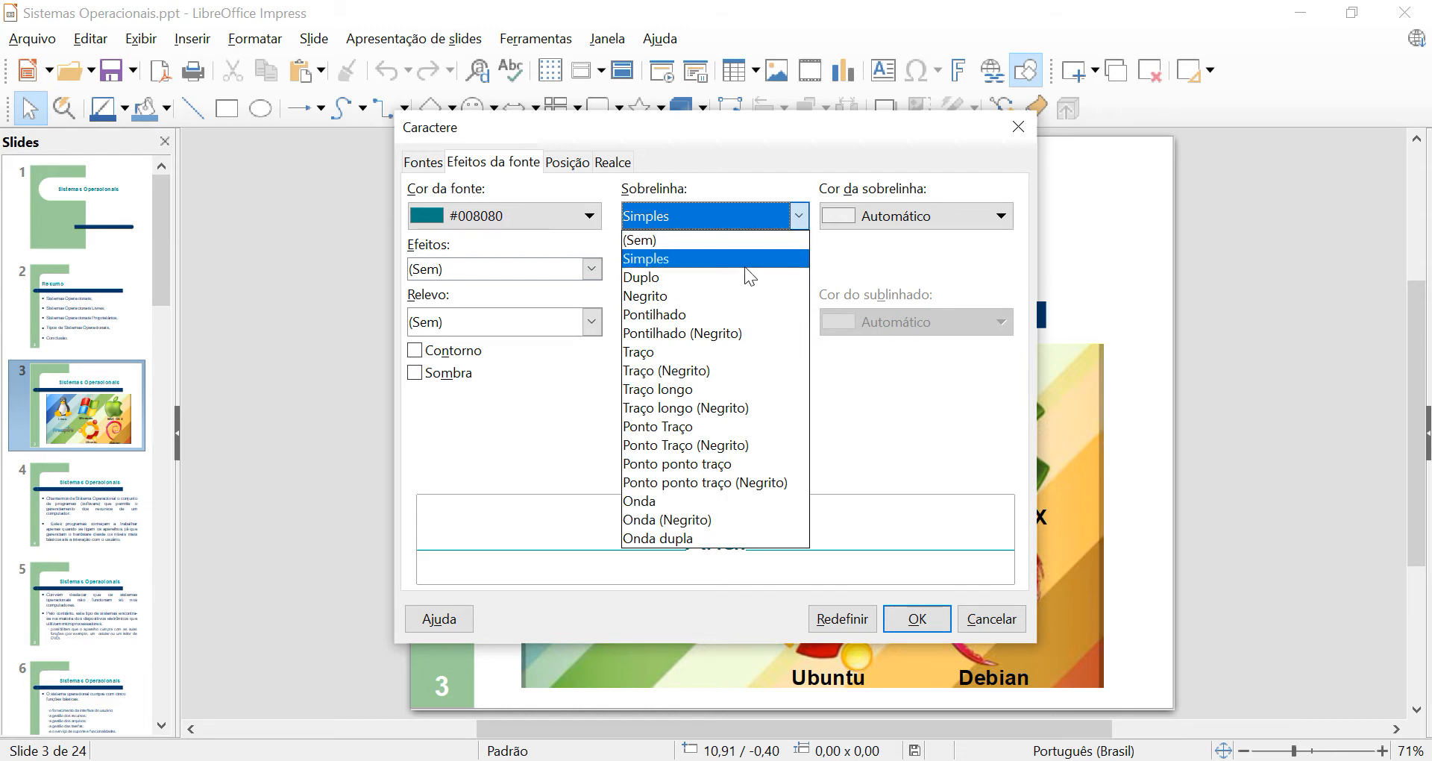
click(718, 315)
click(801, 217)
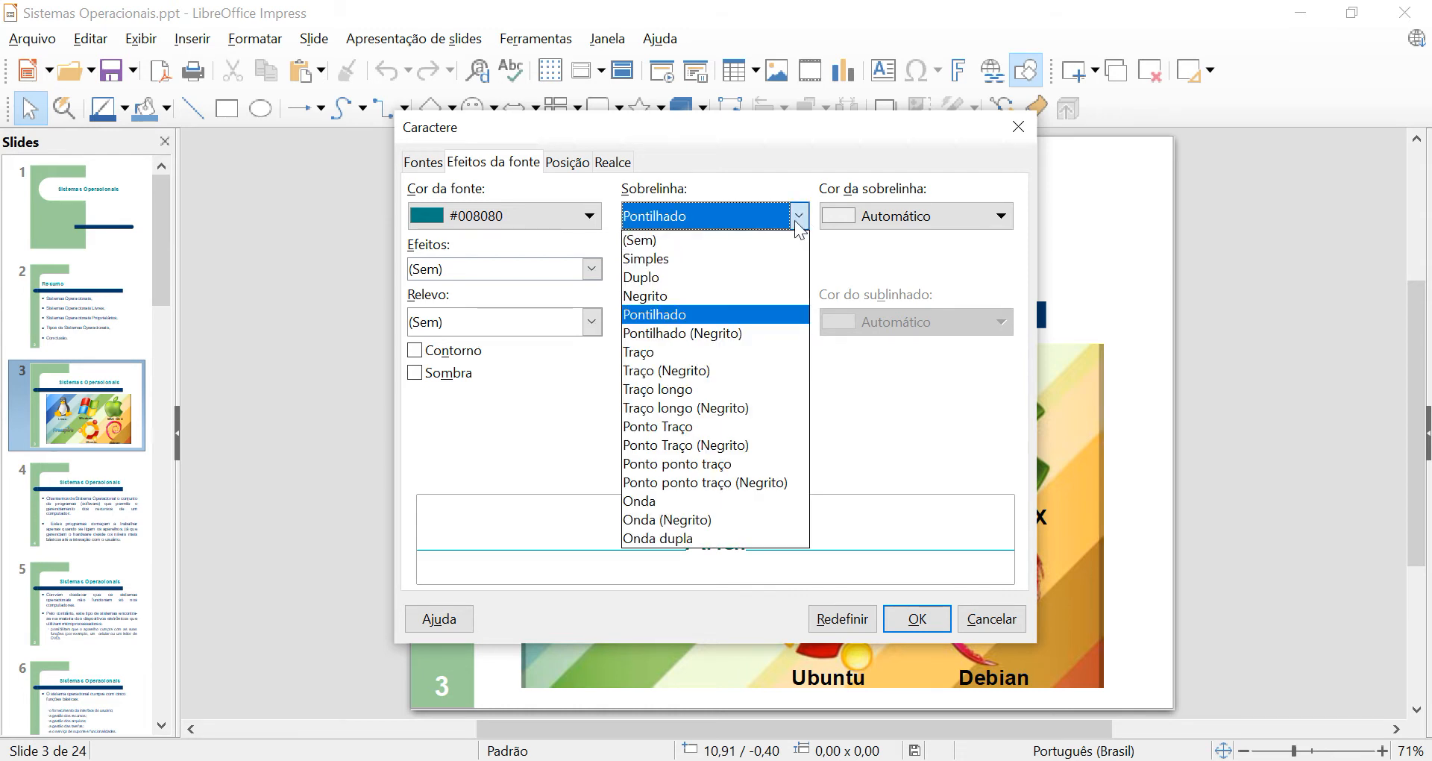
click(643, 388)
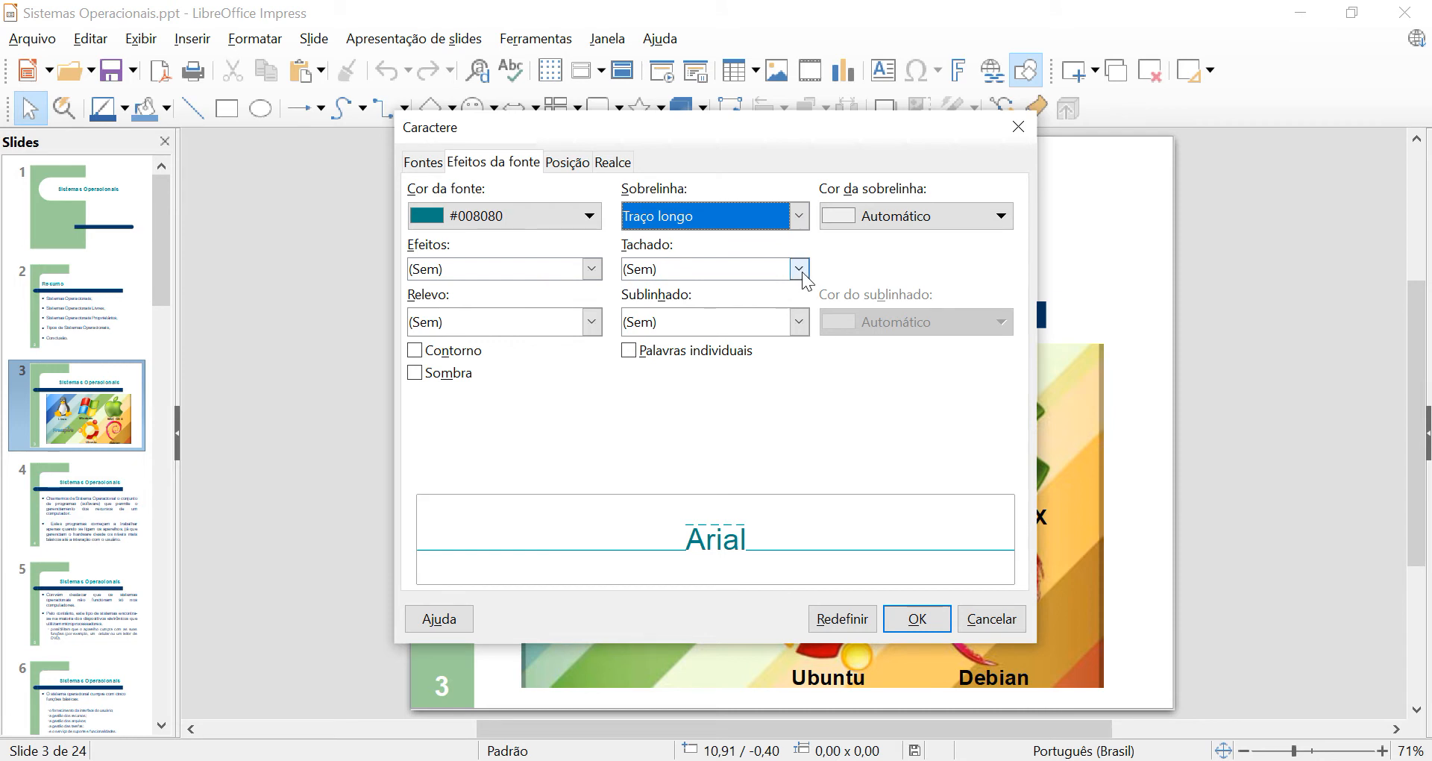
click(801, 215)
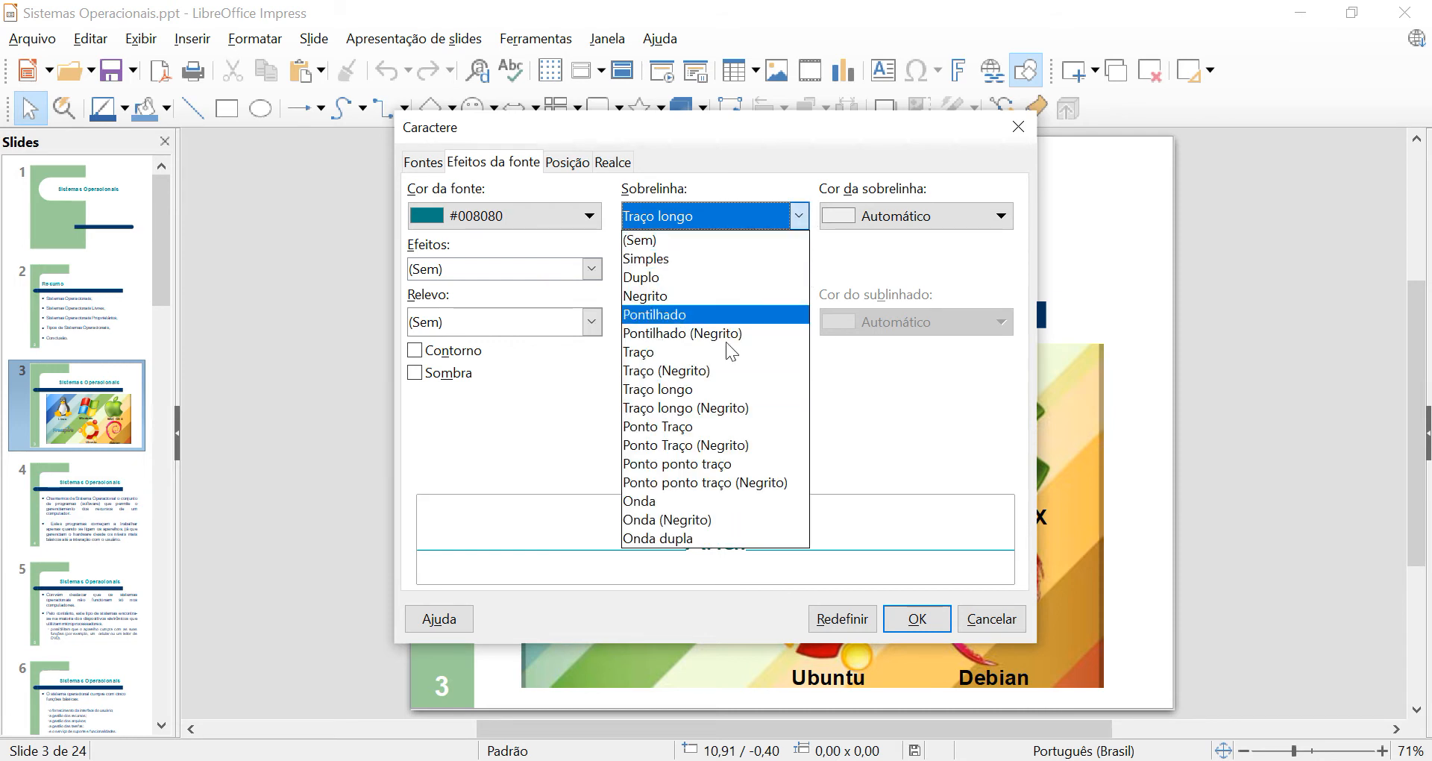
click(713, 537)
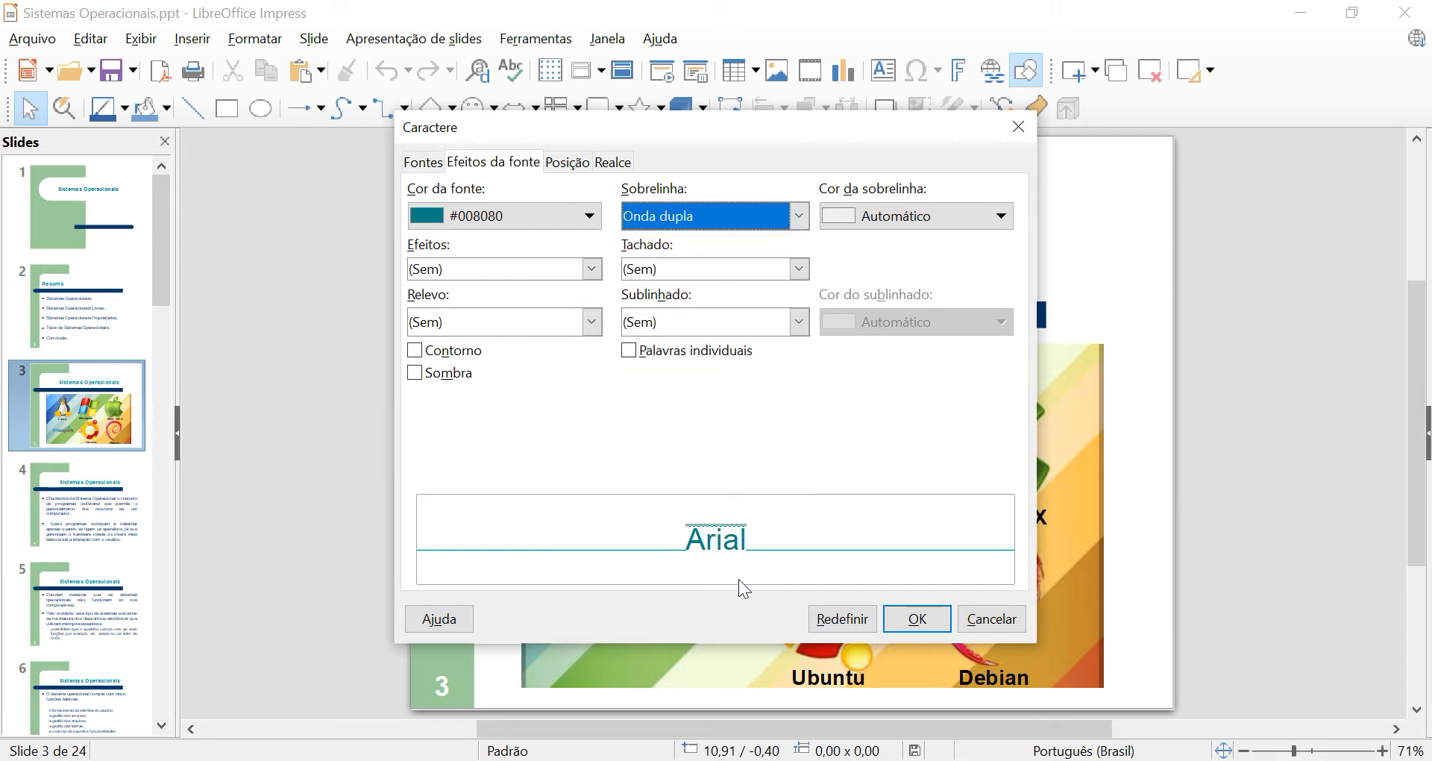
click(803, 224)
click(750, 244)
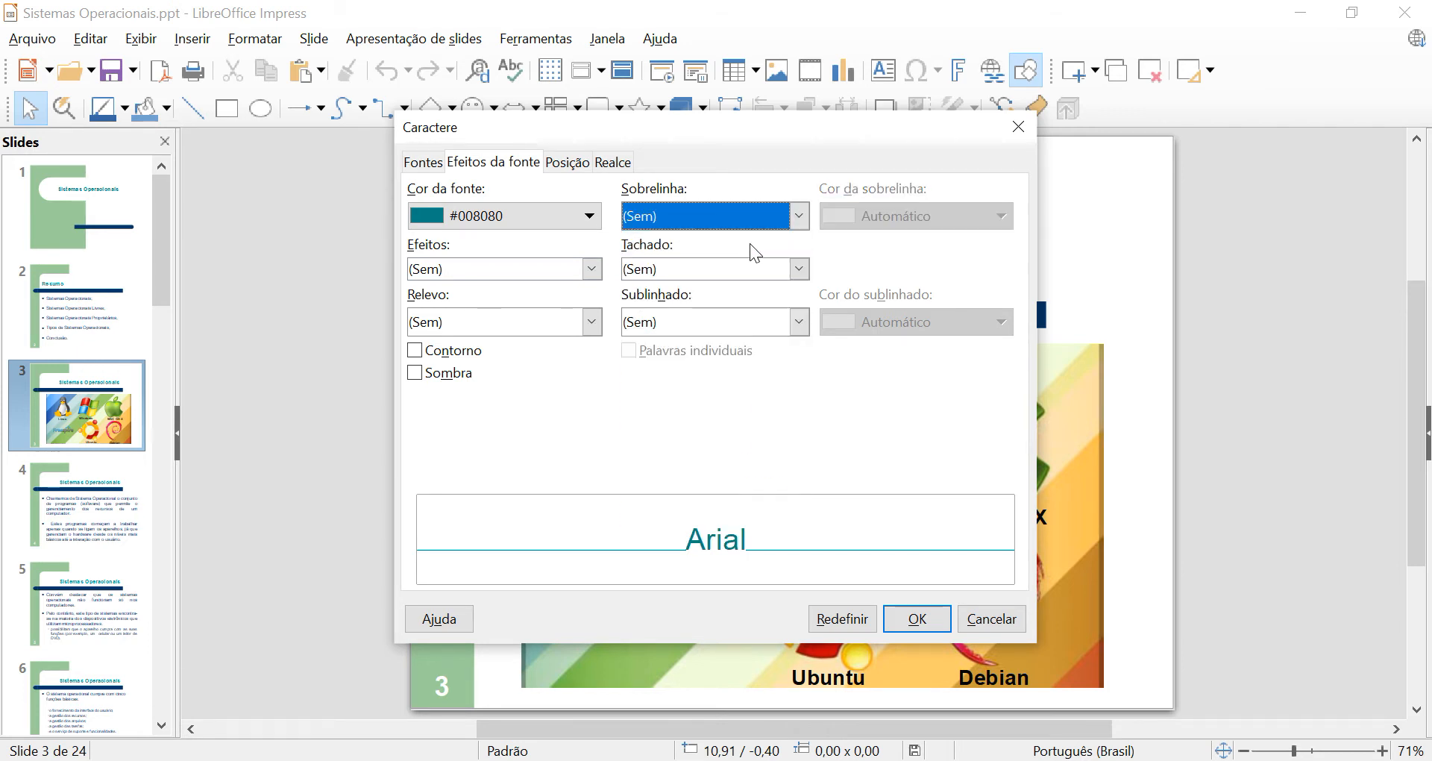
Try the strikethrough styles Simples, Duplo, Negrito, Com / and Com X, and reset the strikethrough to (Sem).
click(799, 270)
click(774, 309)
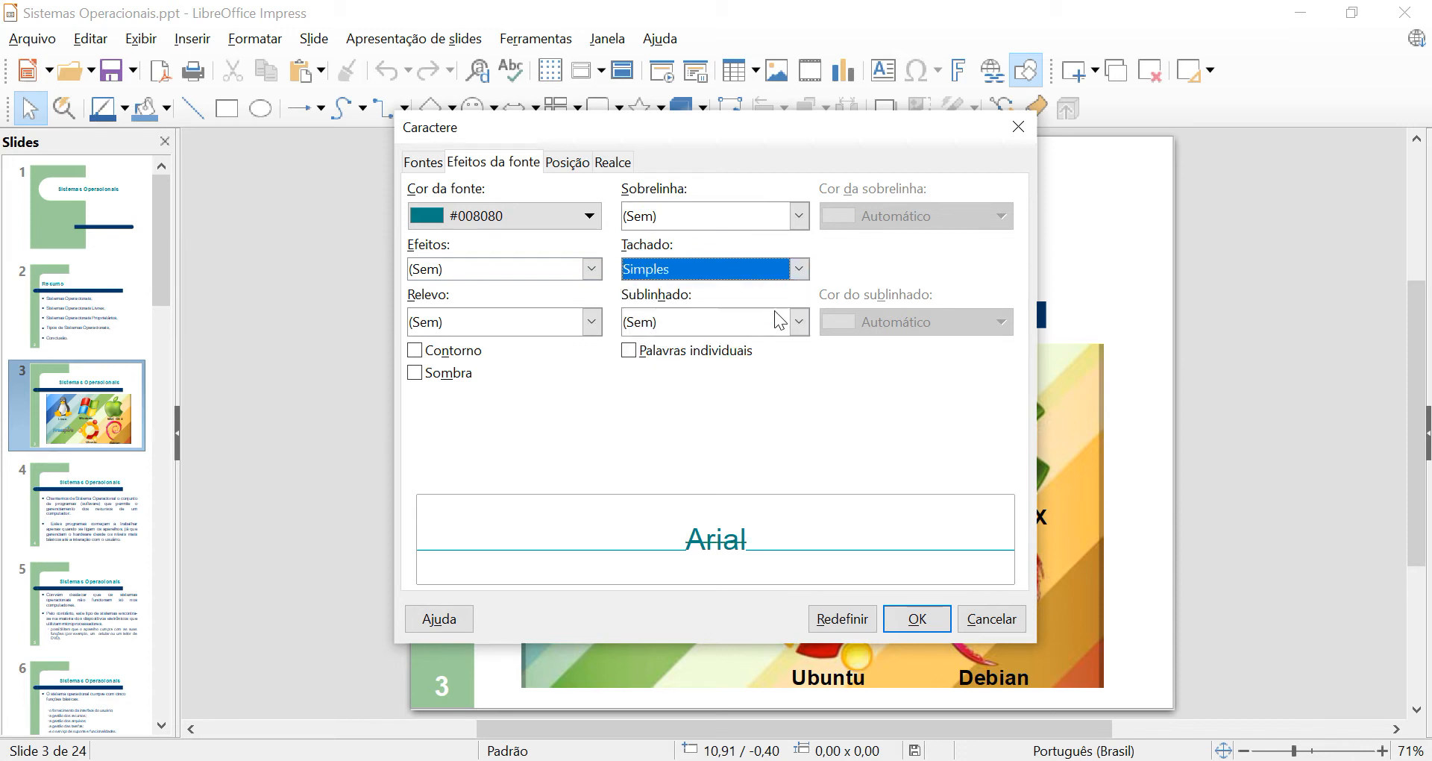
click(799, 269)
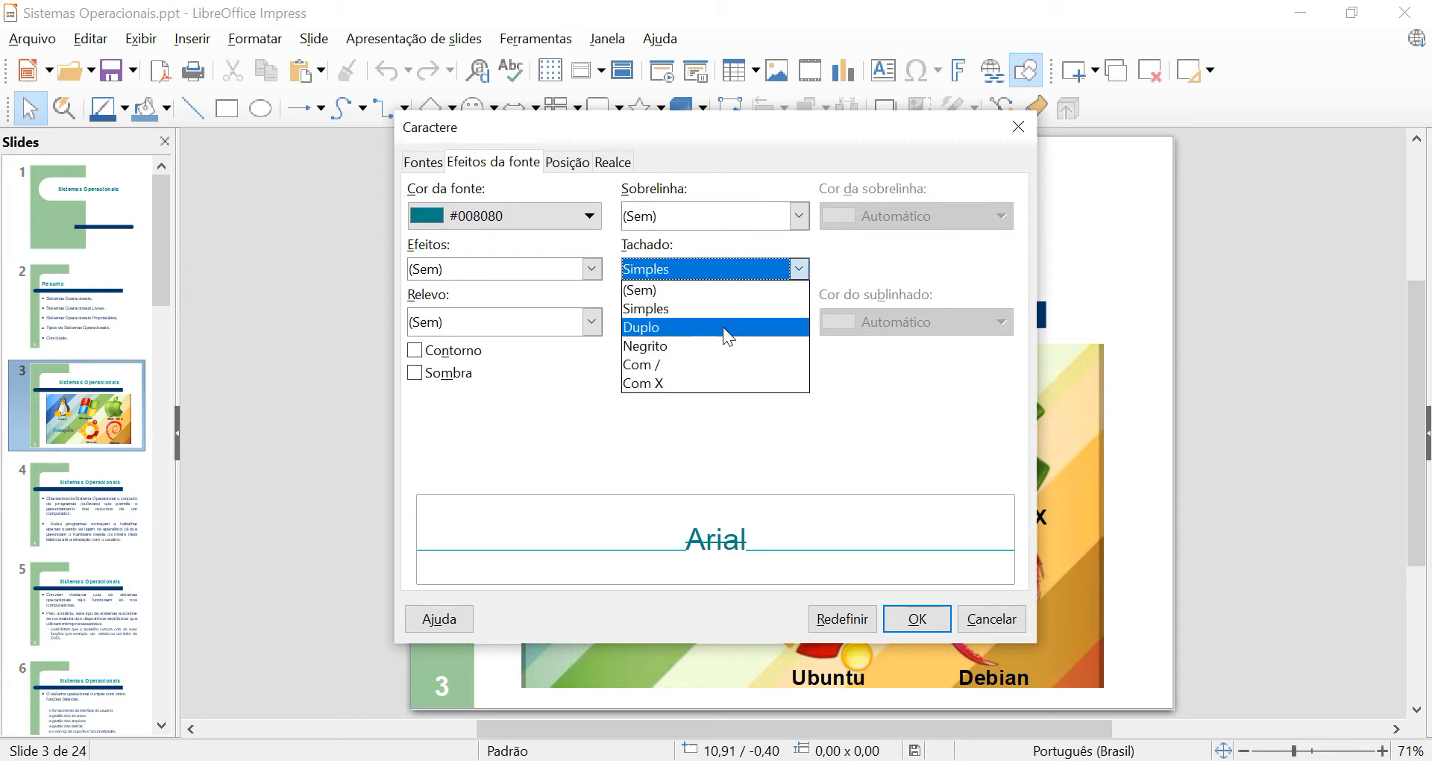
click(723, 327)
click(798, 278)
click(736, 344)
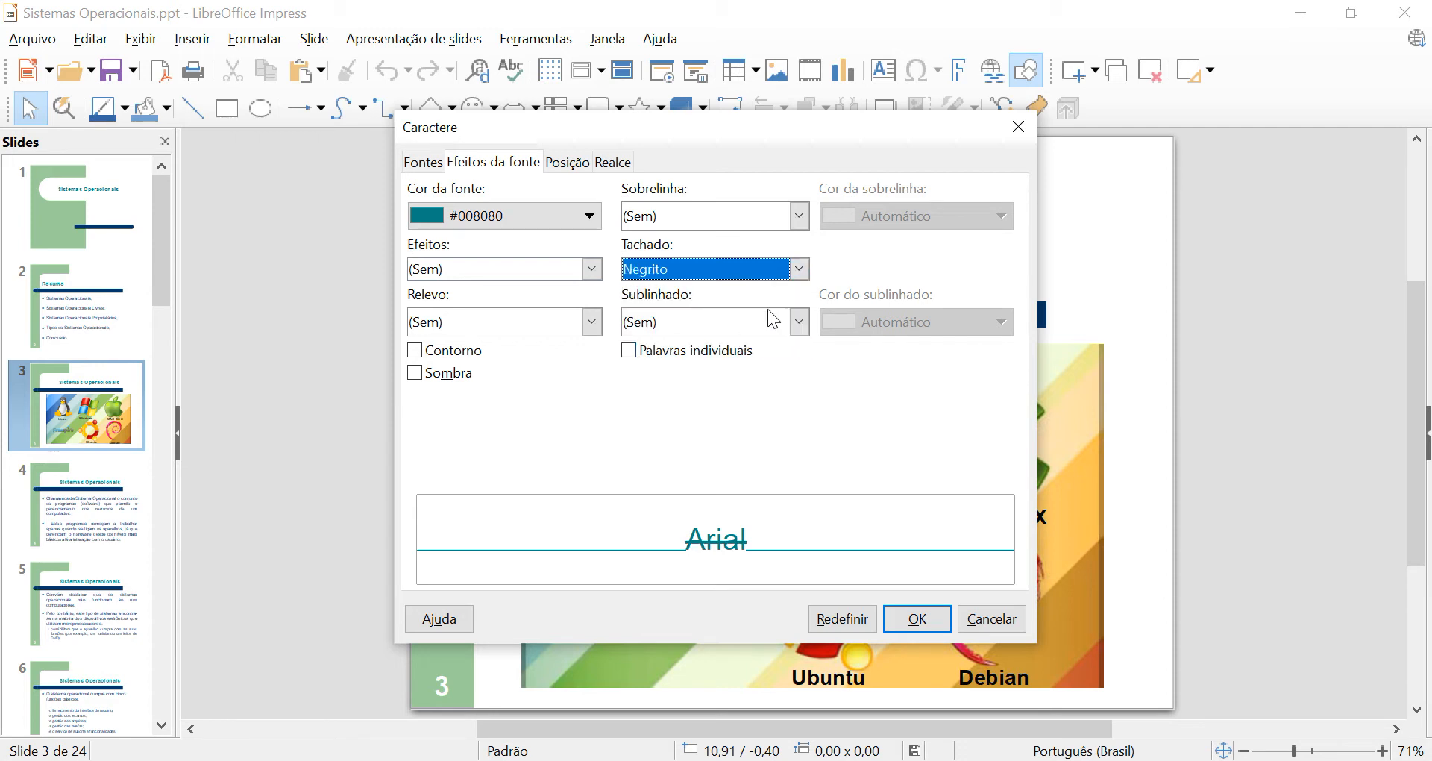
click(799, 268)
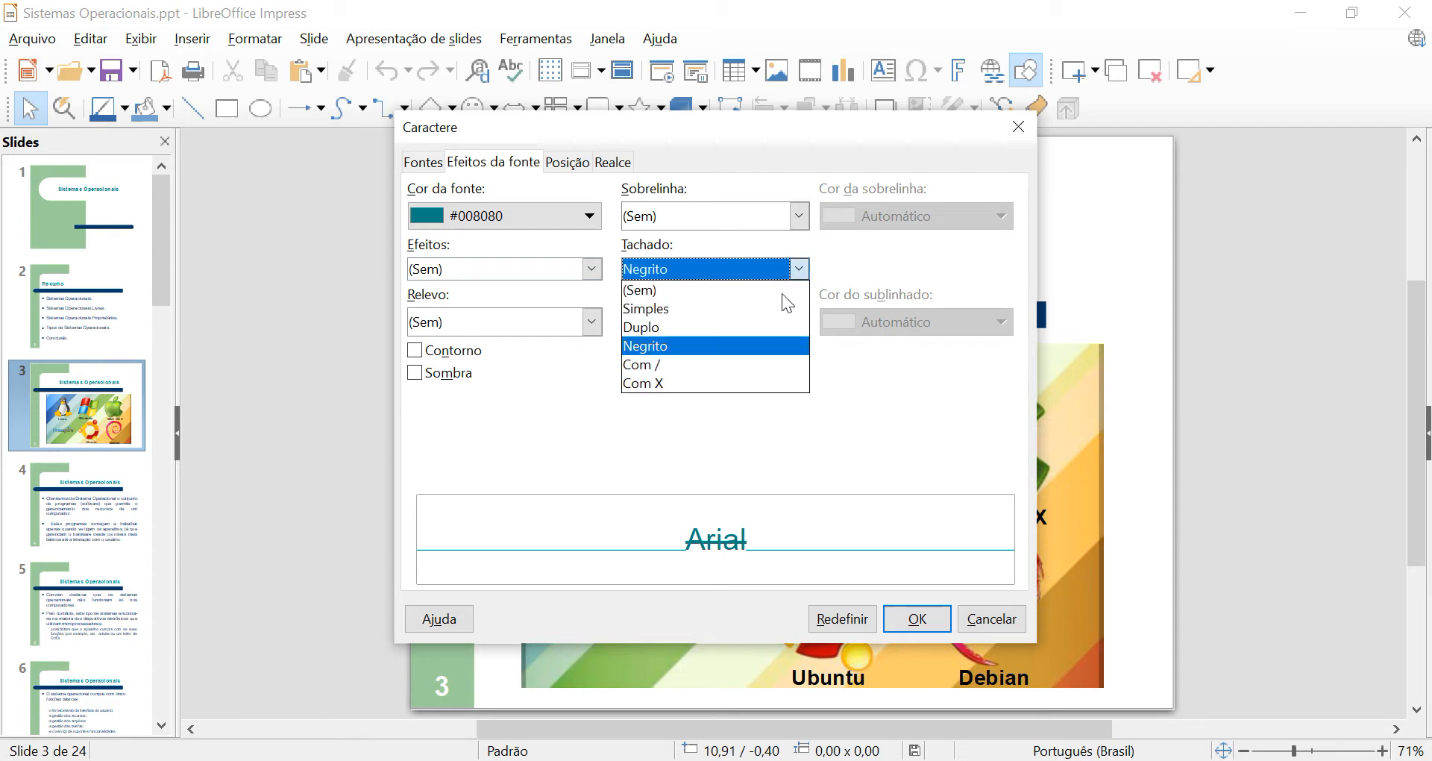
click(719, 362)
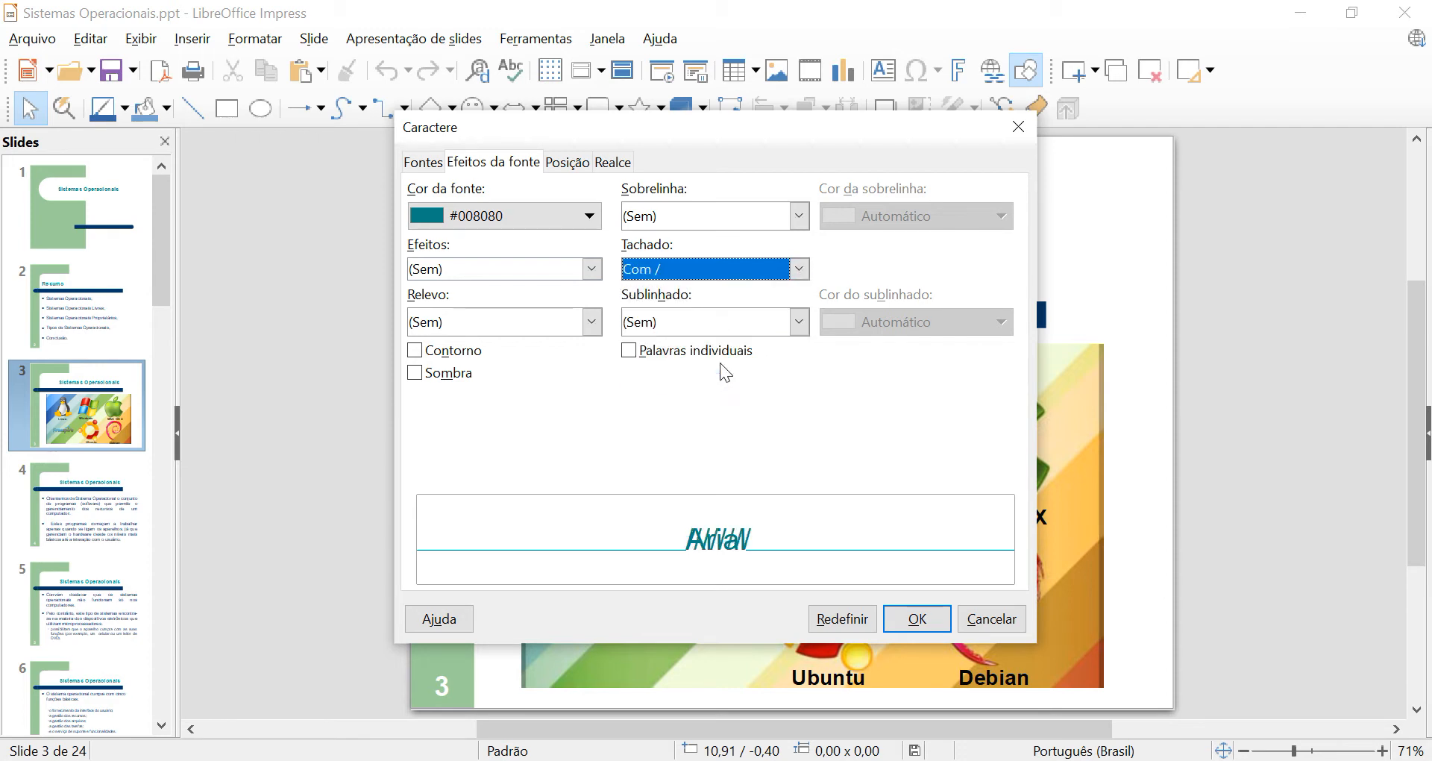
click(803, 274)
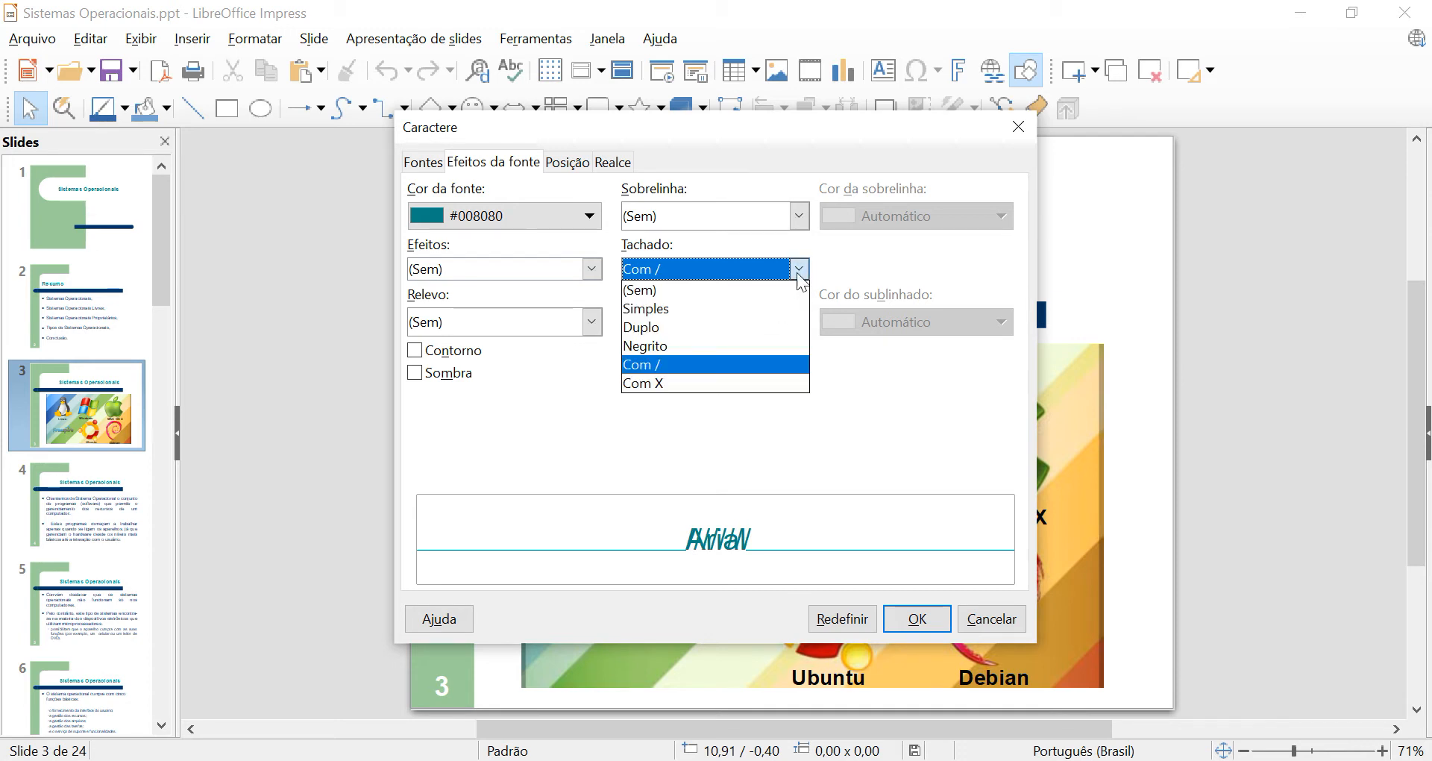
click(726, 384)
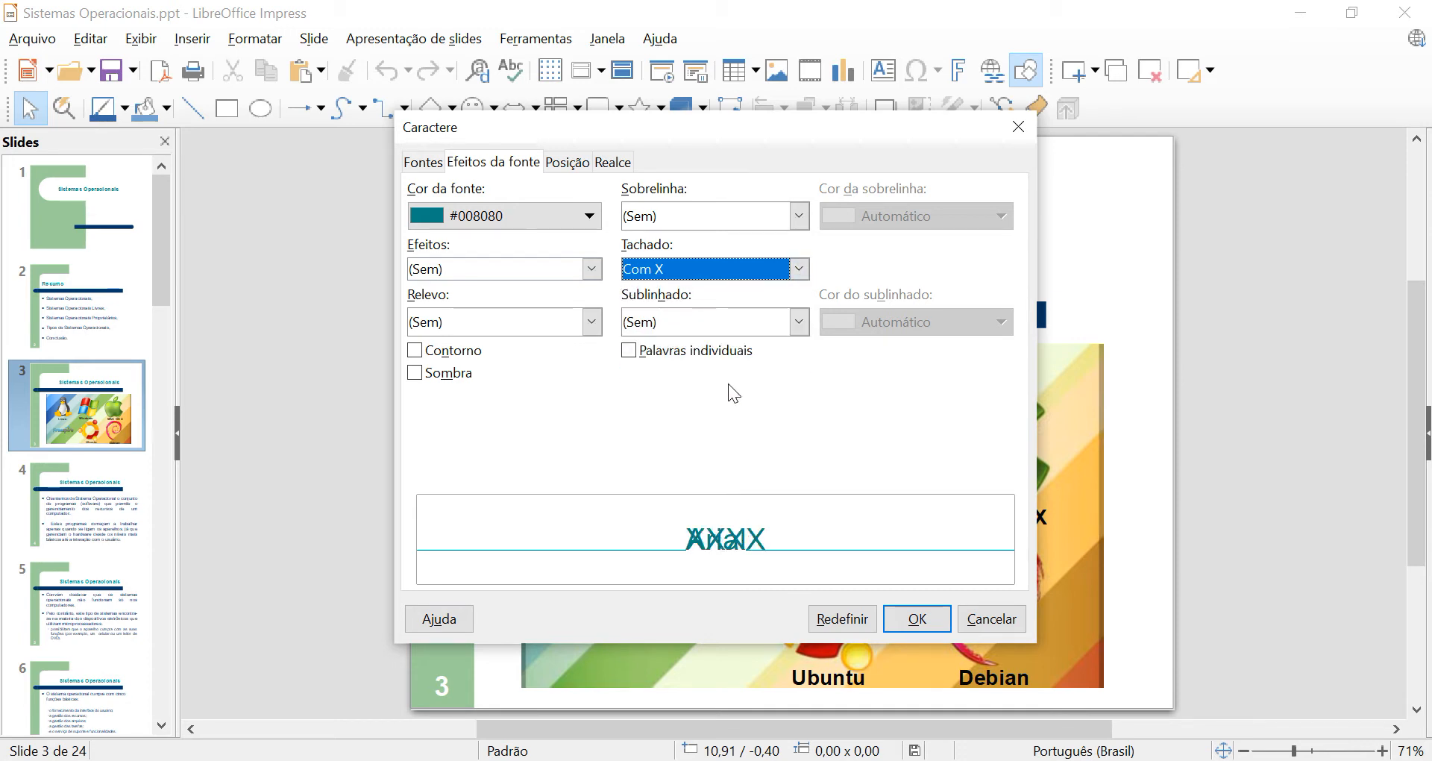
click(799, 270)
click(762, 289)
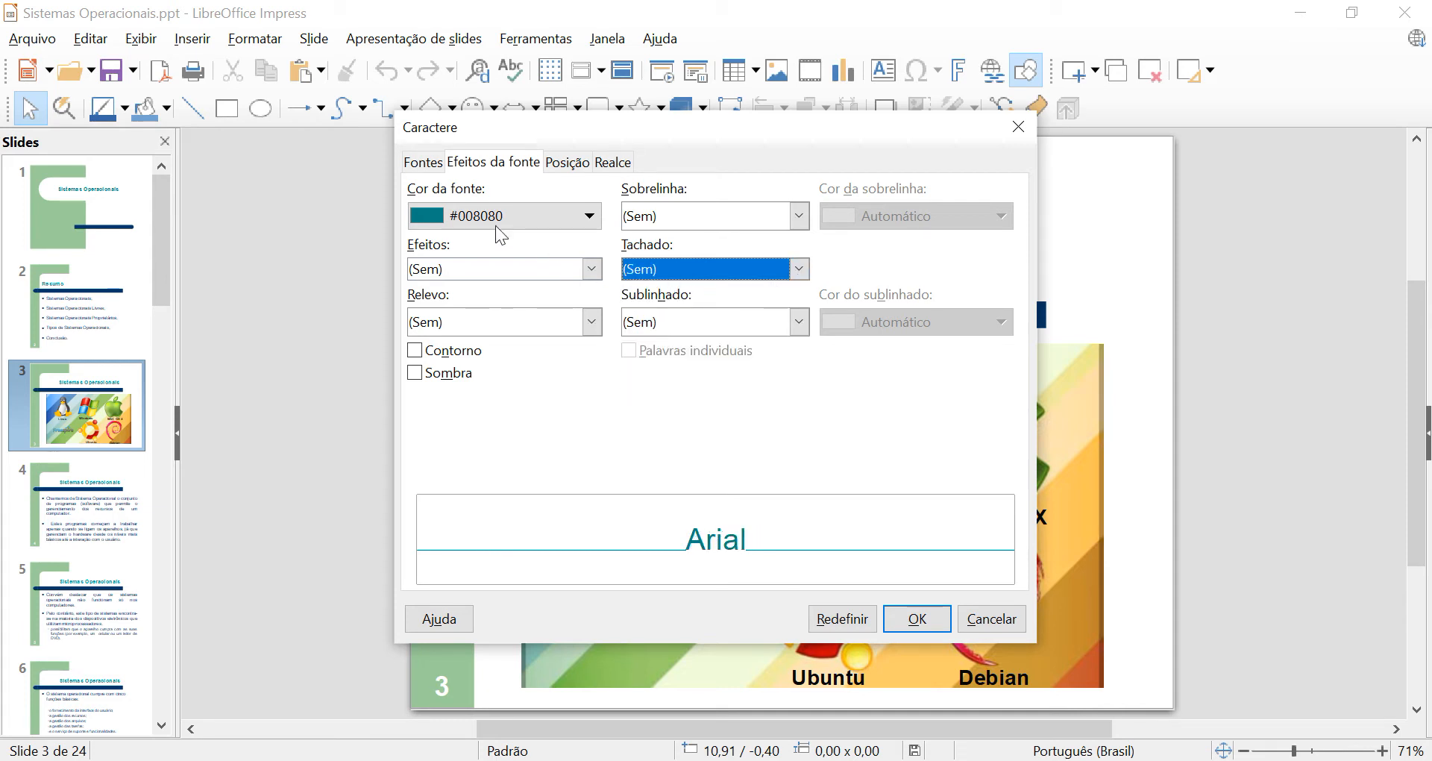
Apply a Simples overline to view its available colours, and reset the overline to (Sem).
click(799, 218)
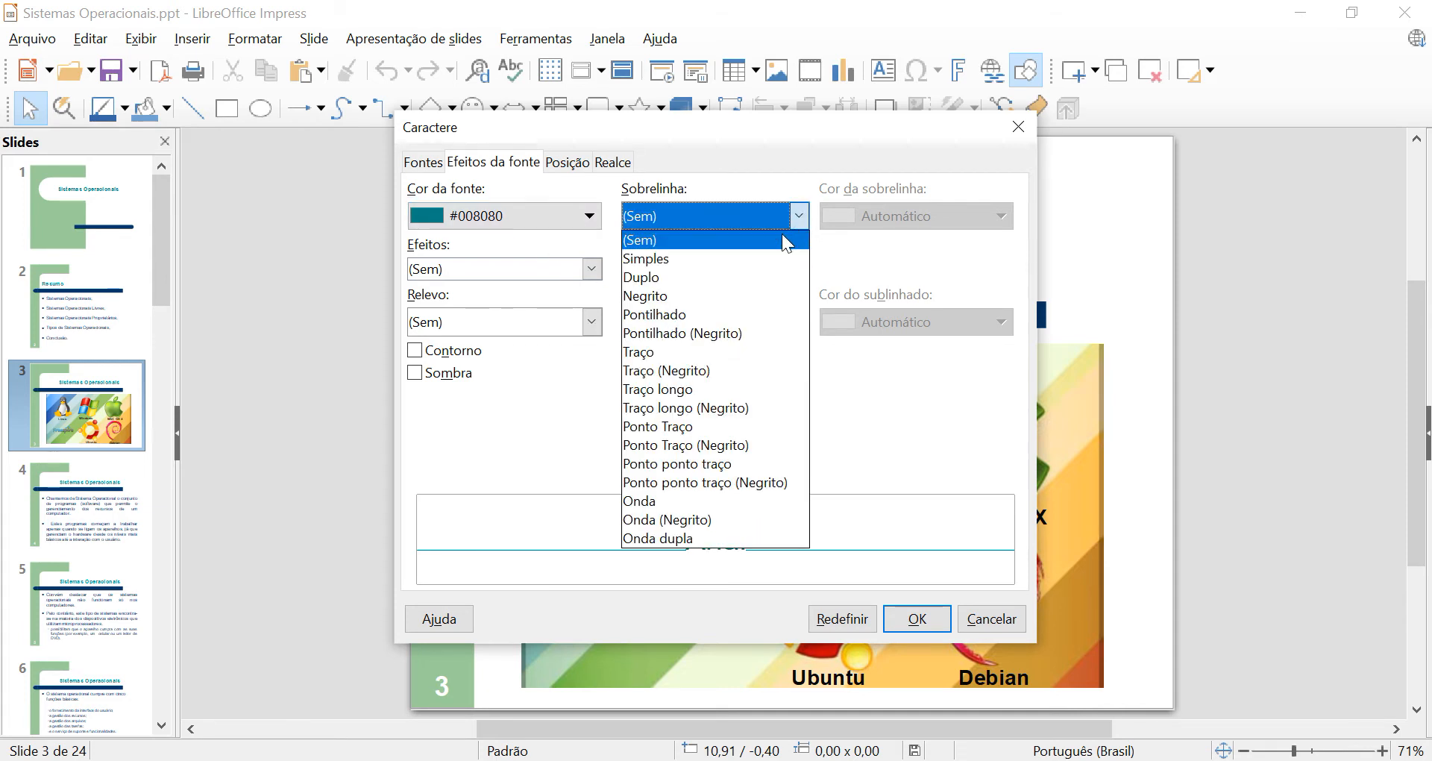
click(755, 261)
click(949, 221)
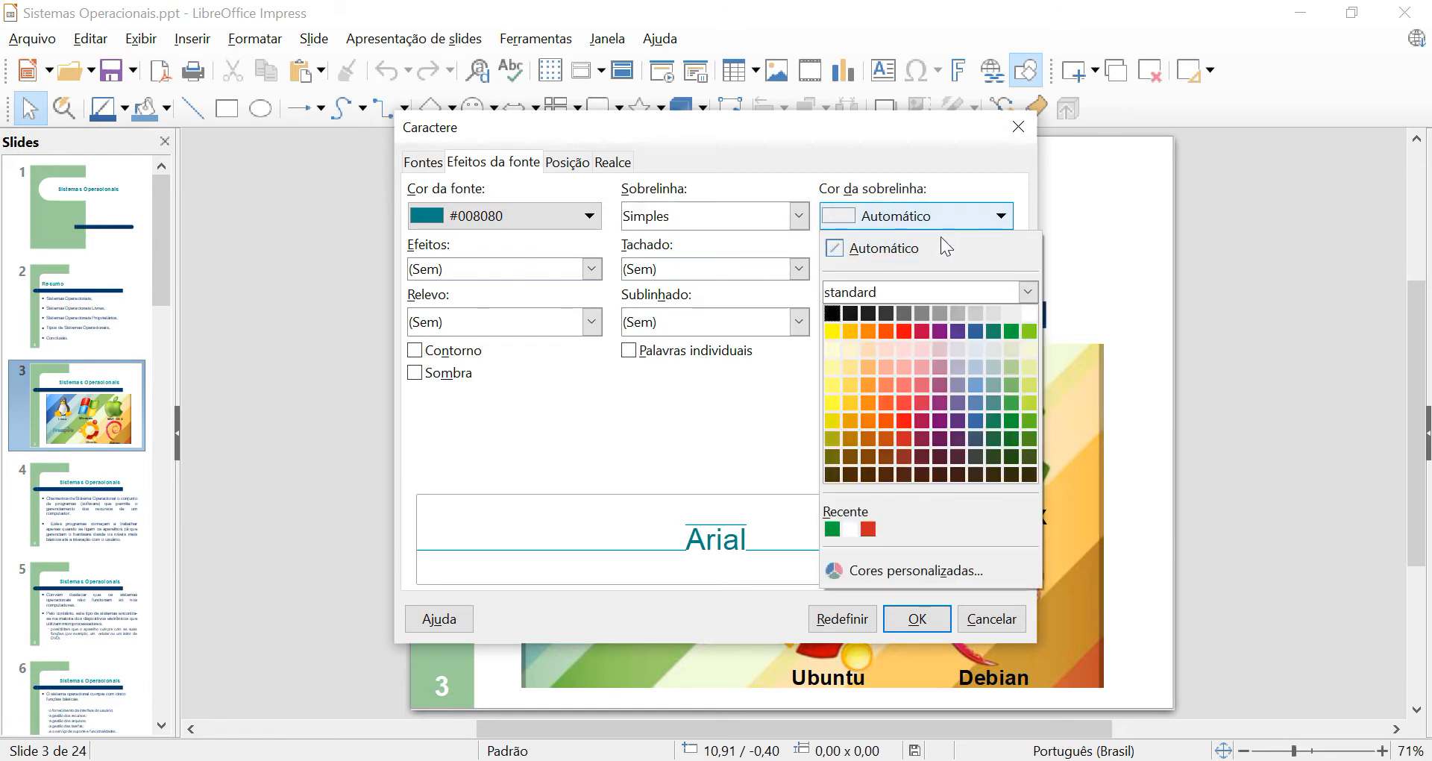
click(793, 217)
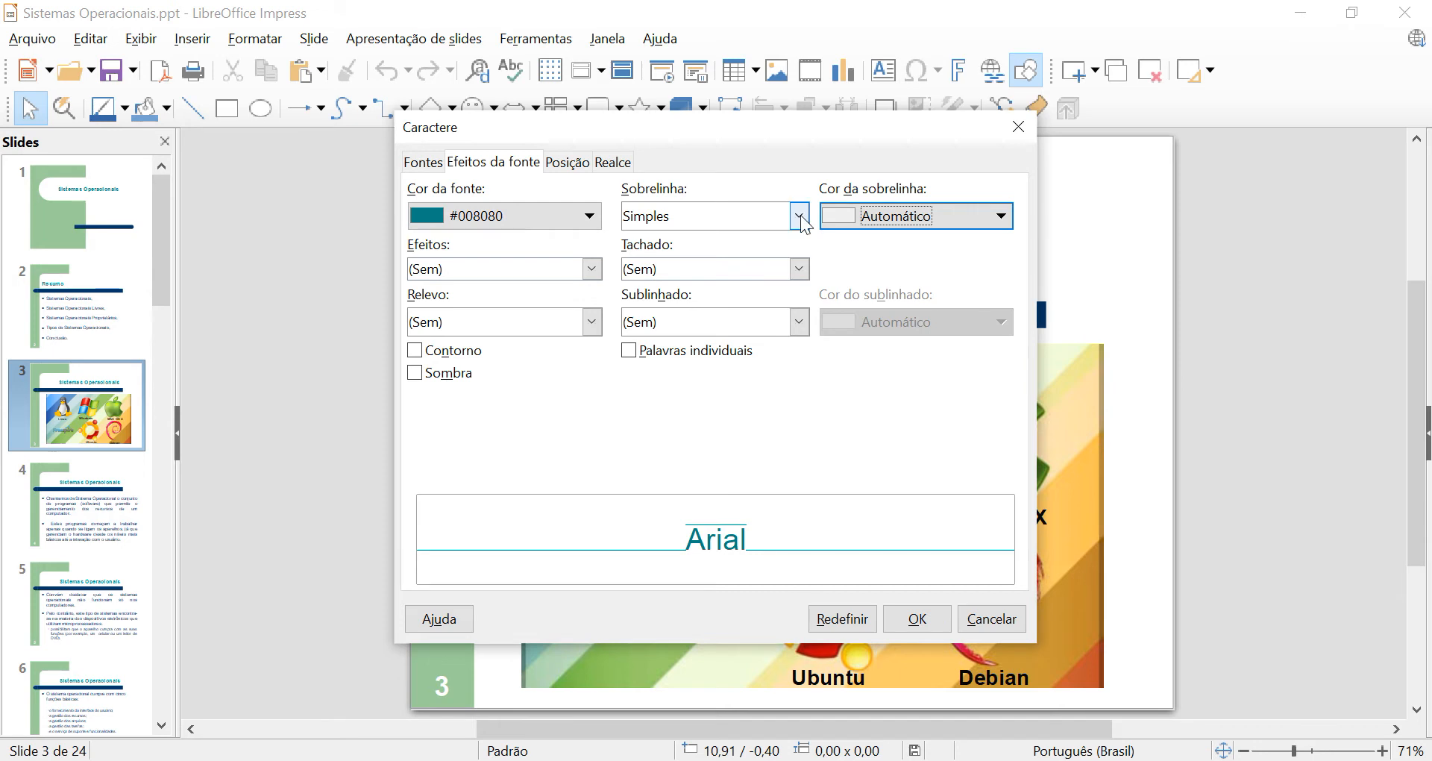
click(799, 215)
click(758, 239)
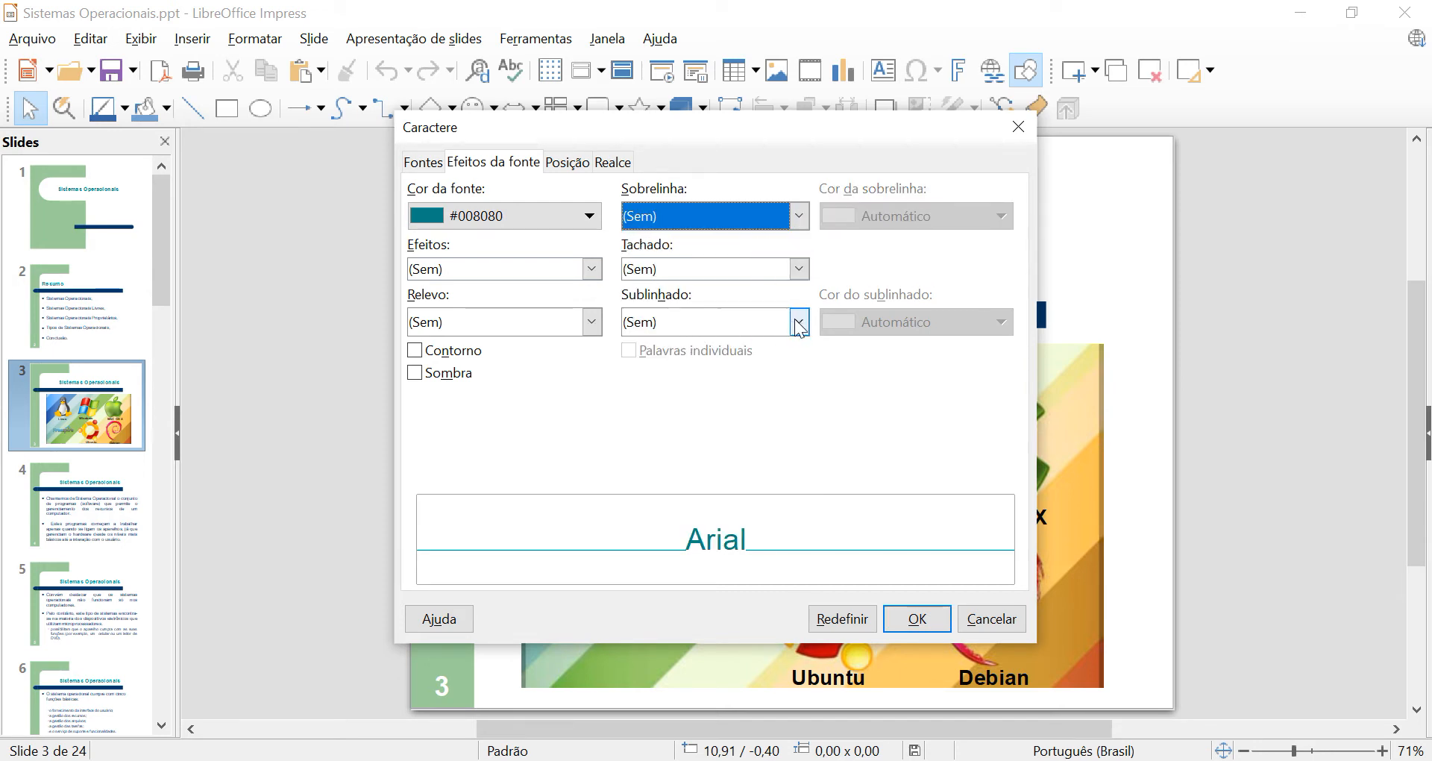
Move the character dialog lower and try the underline styles Pontilhado and Ponto Traço (Negrito).
drag(813, 135, 813, 200)
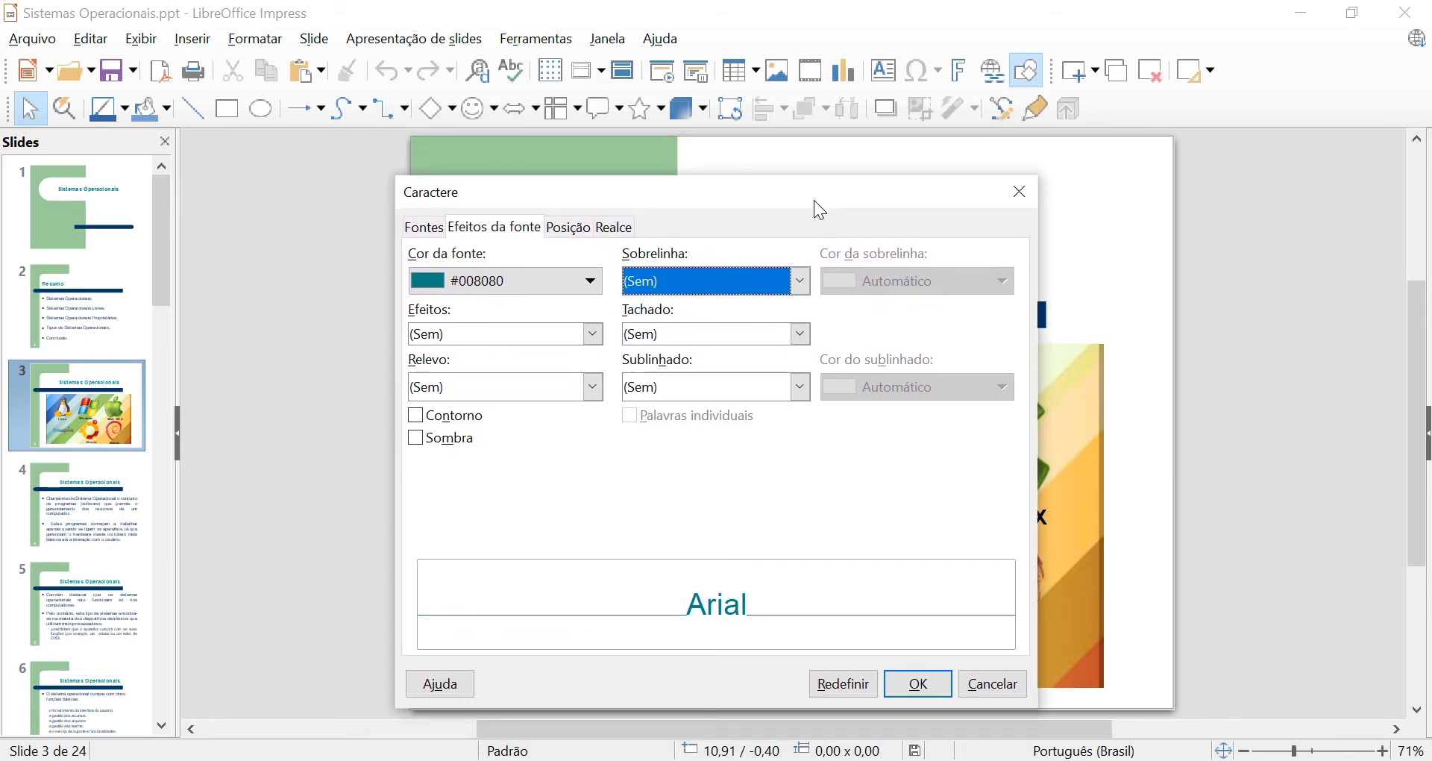
click(798, 389)
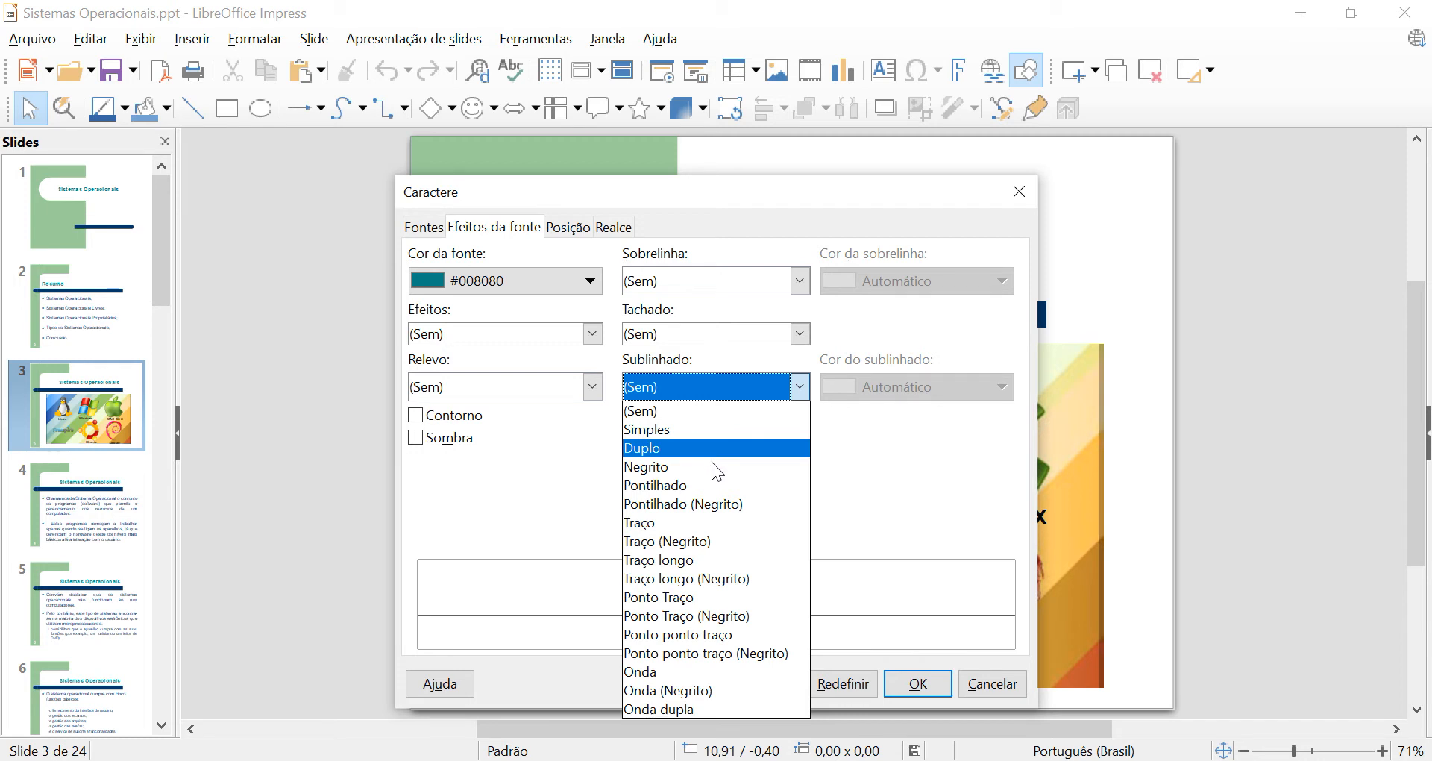
click(710, 486)
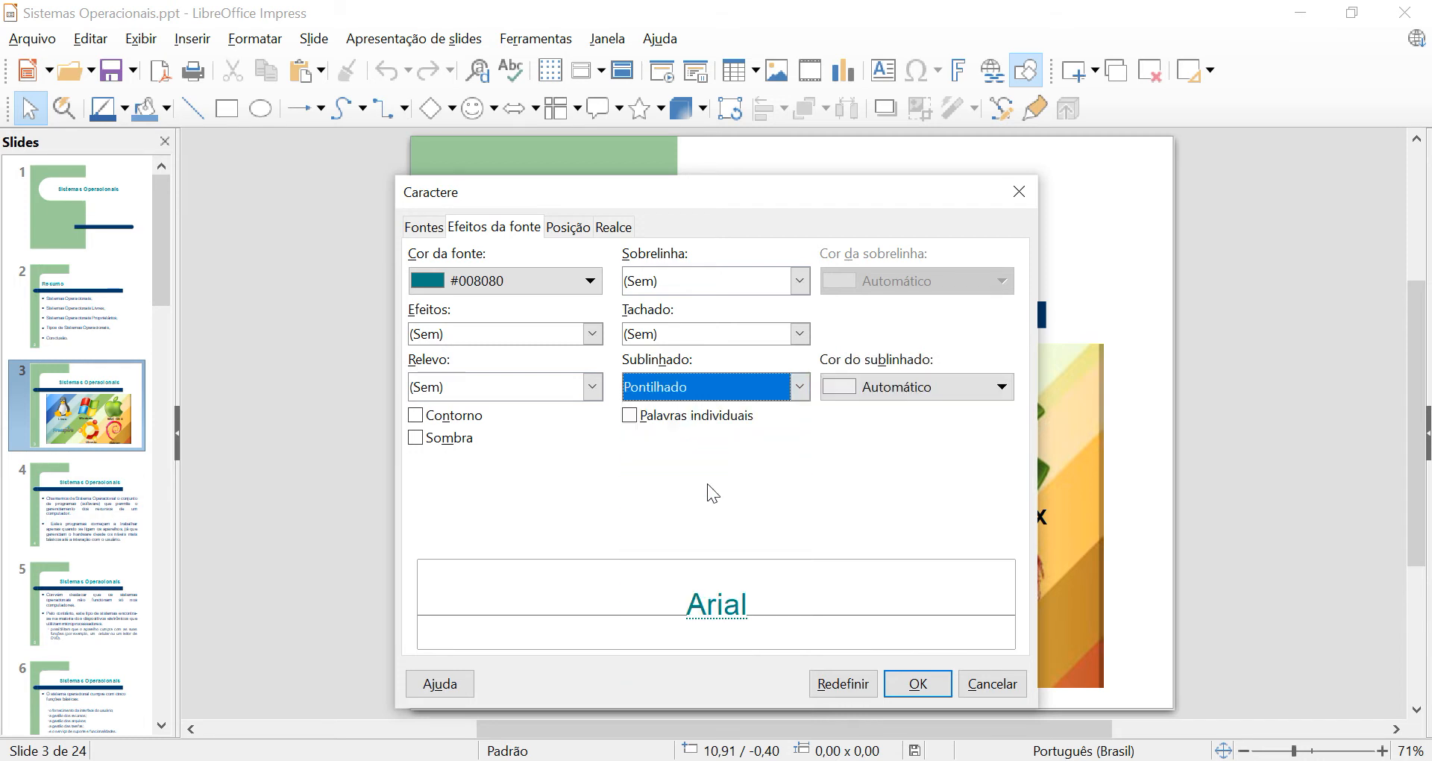
click(798, 393)
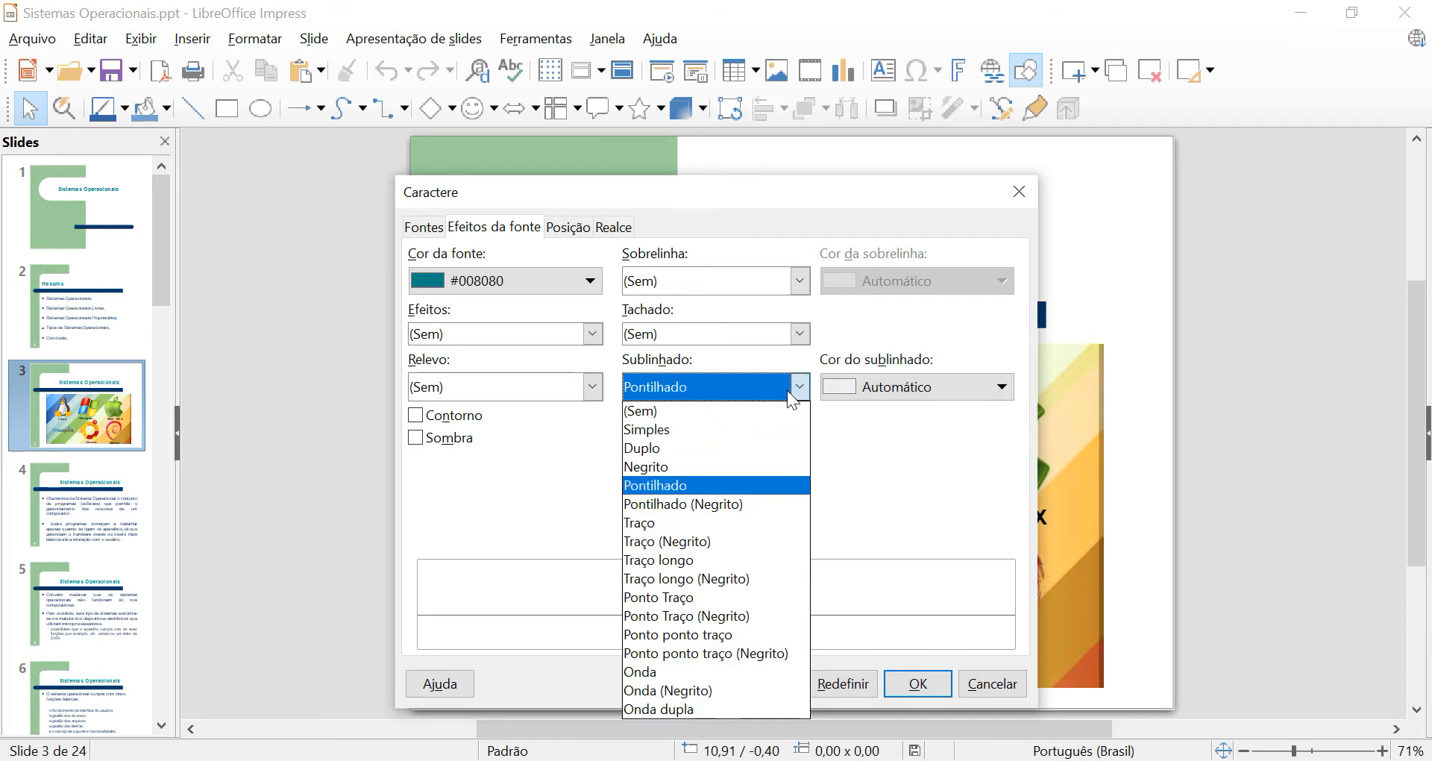
click(725, 616)
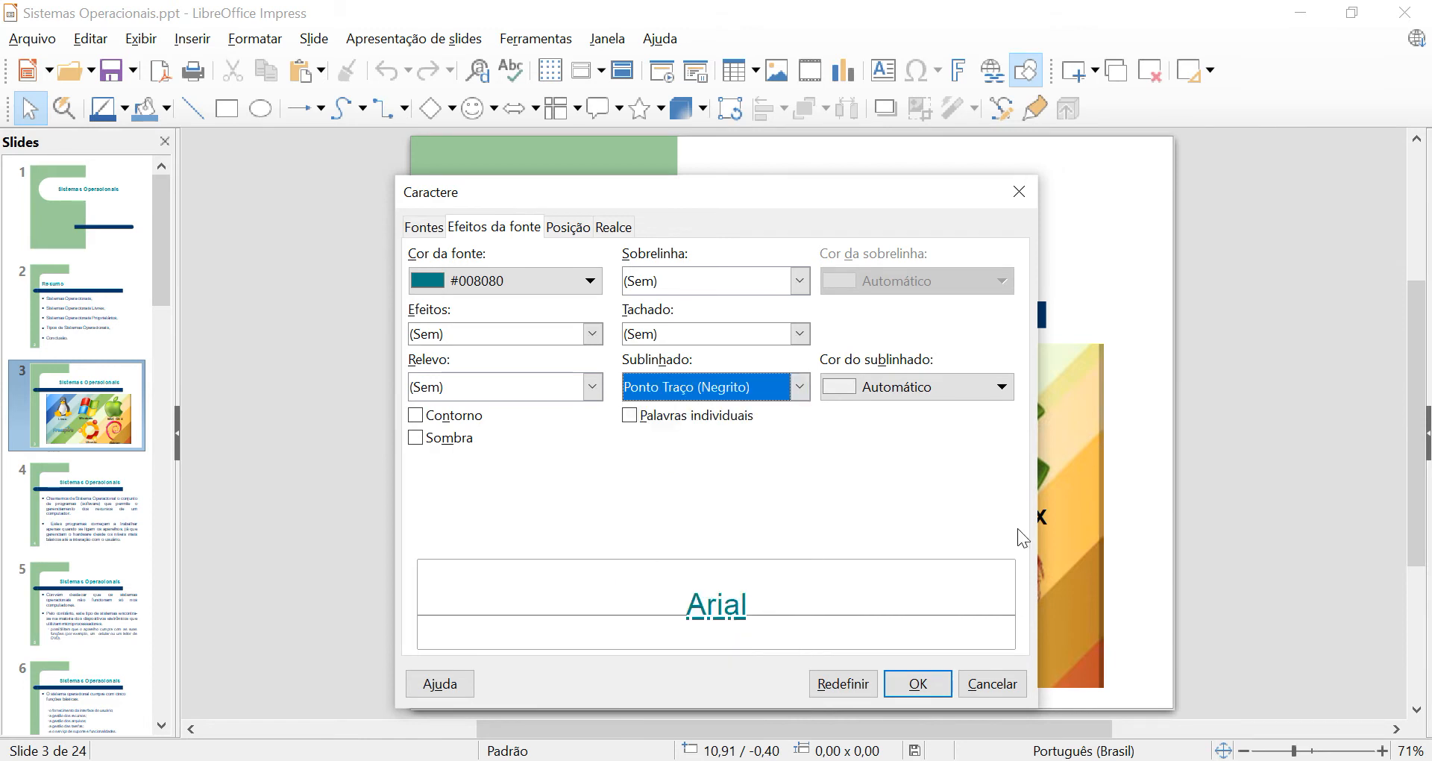
Try the underline colour Vermelho and reset it to Automático.
click(978, 391)
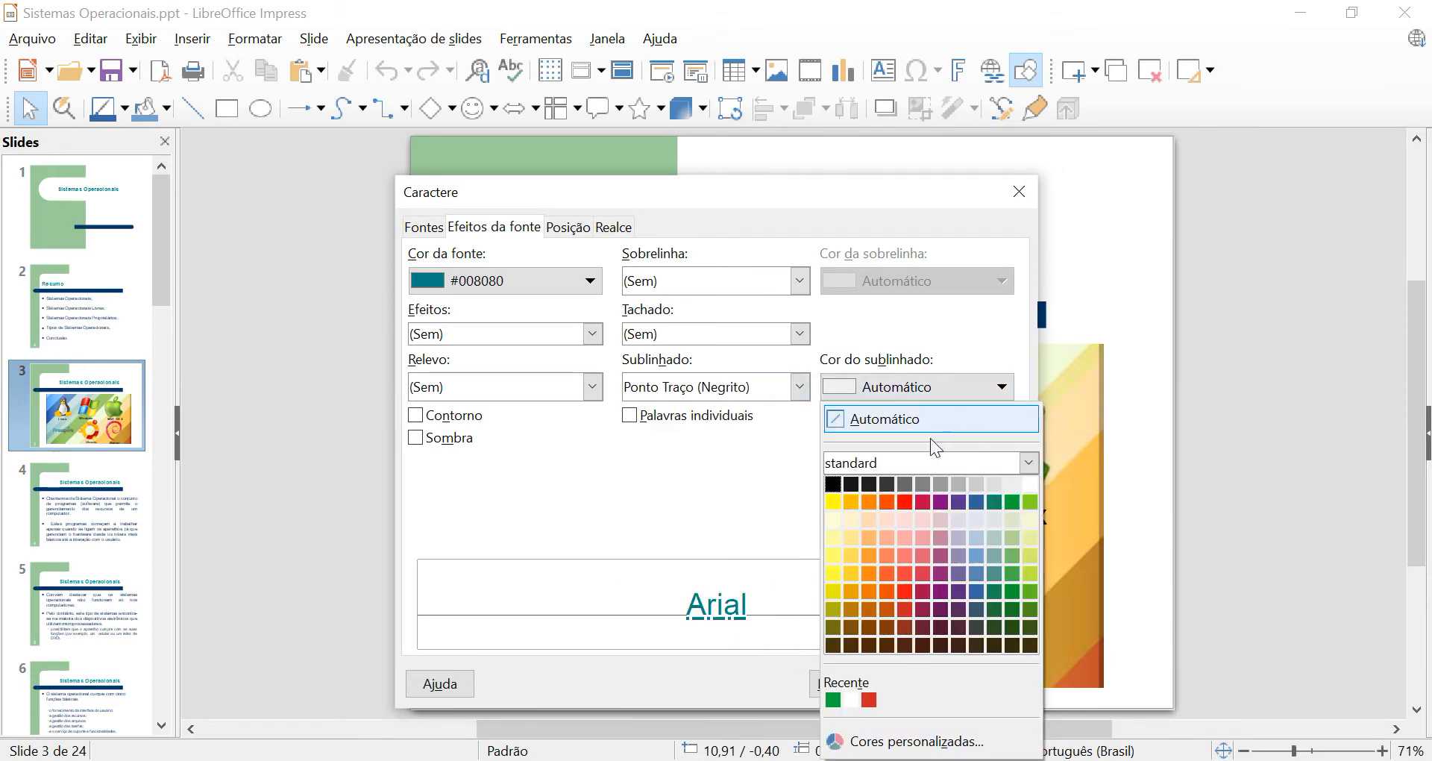
click(905, 501)
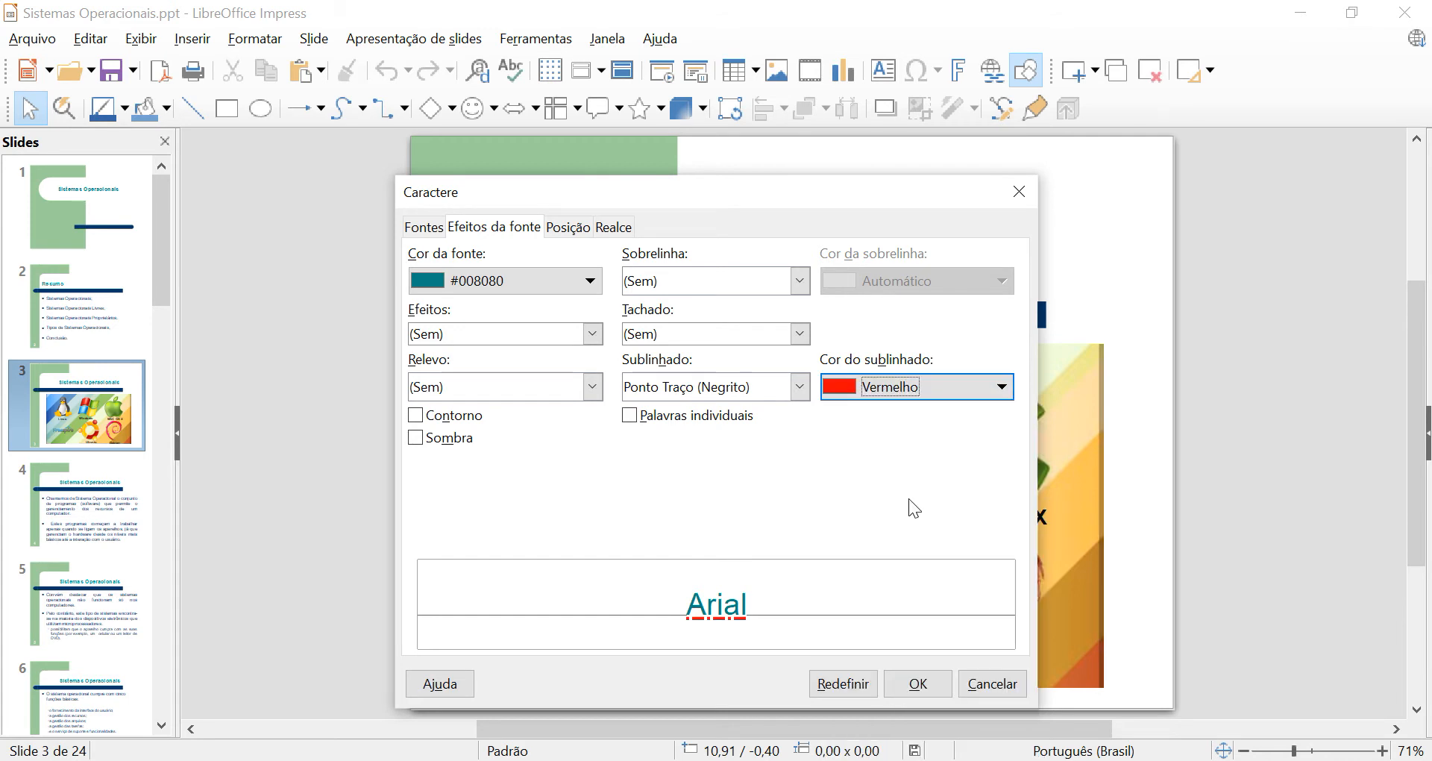
click(1015, 401)
click(925, 418)
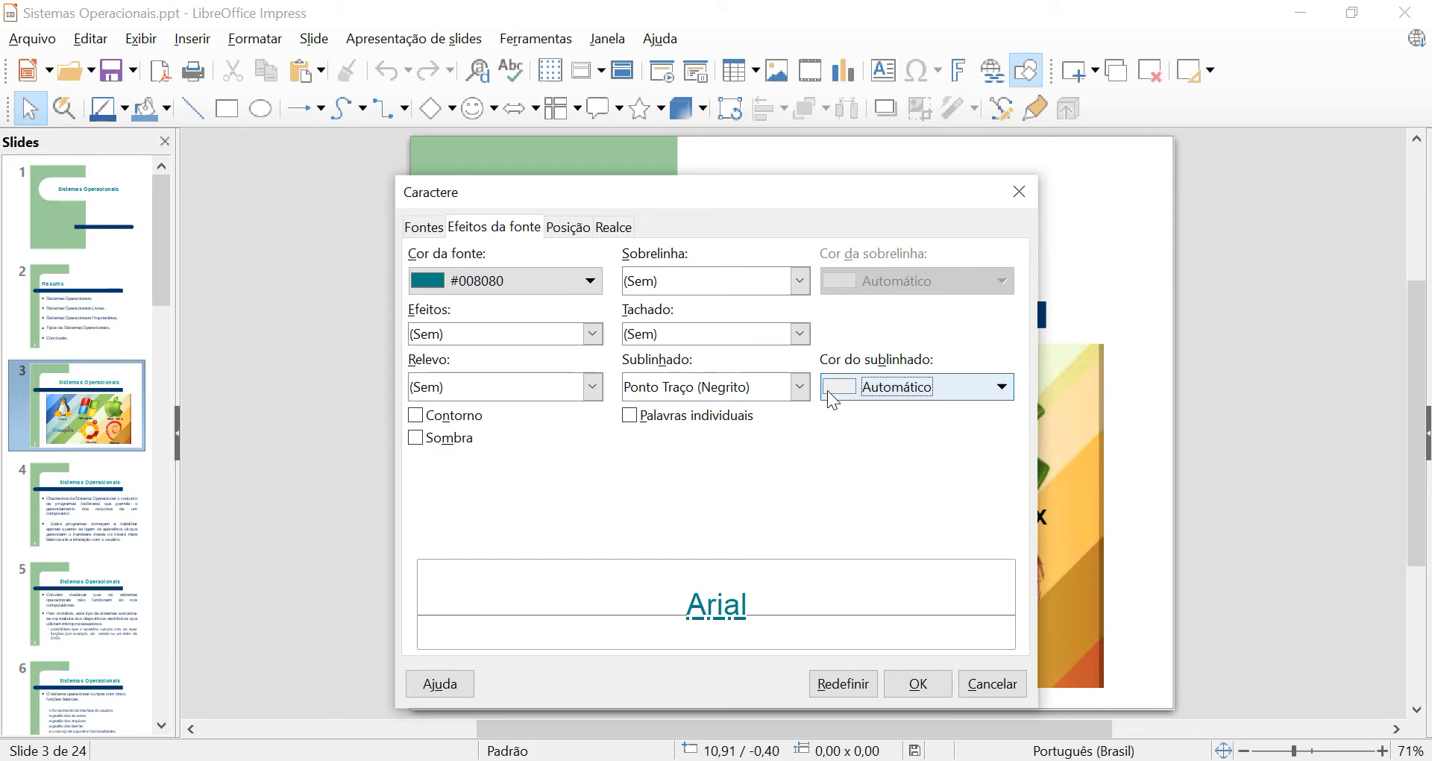
Try the Palavras individuais option, clear it, and close the character settings without applying anything.
click(630, 422)
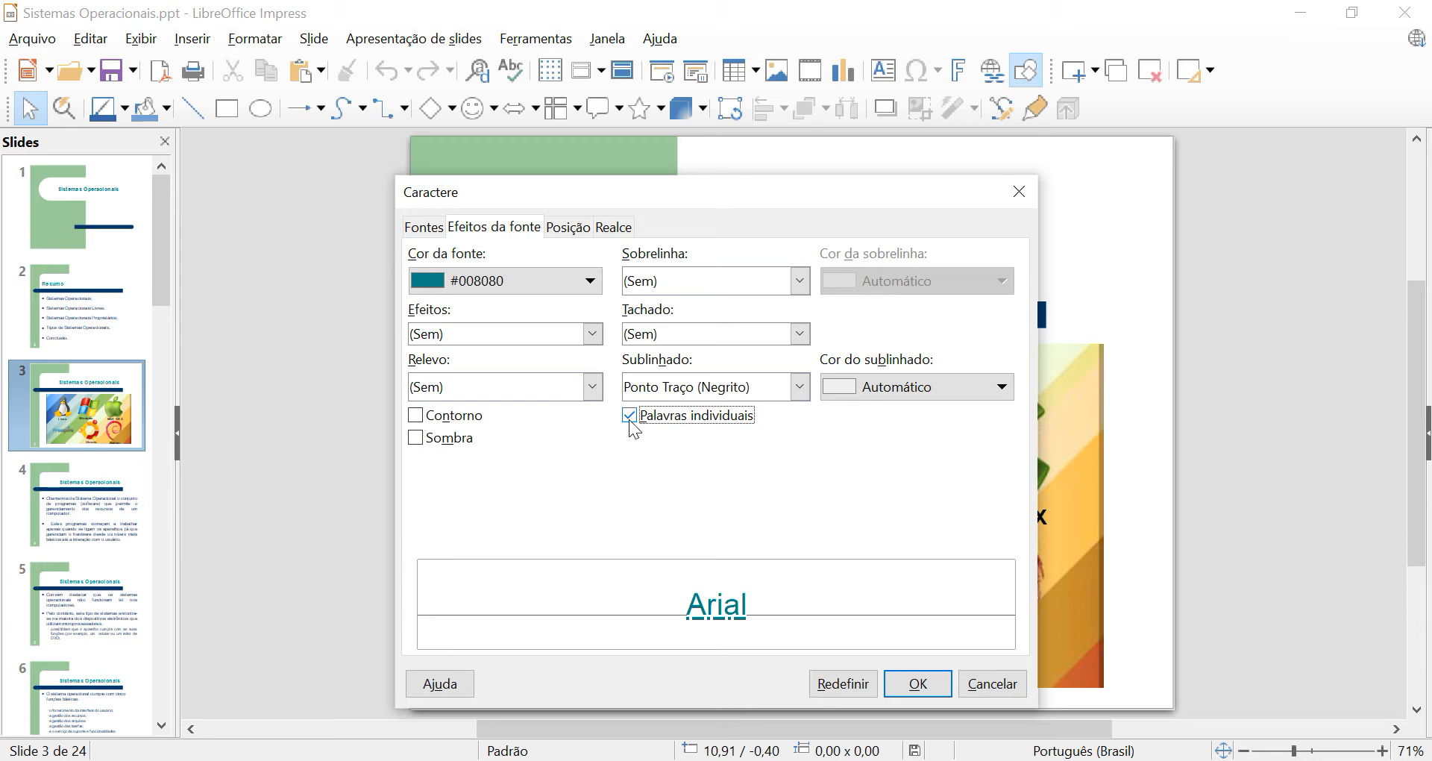
click(631, 428)
click(1024, 199)
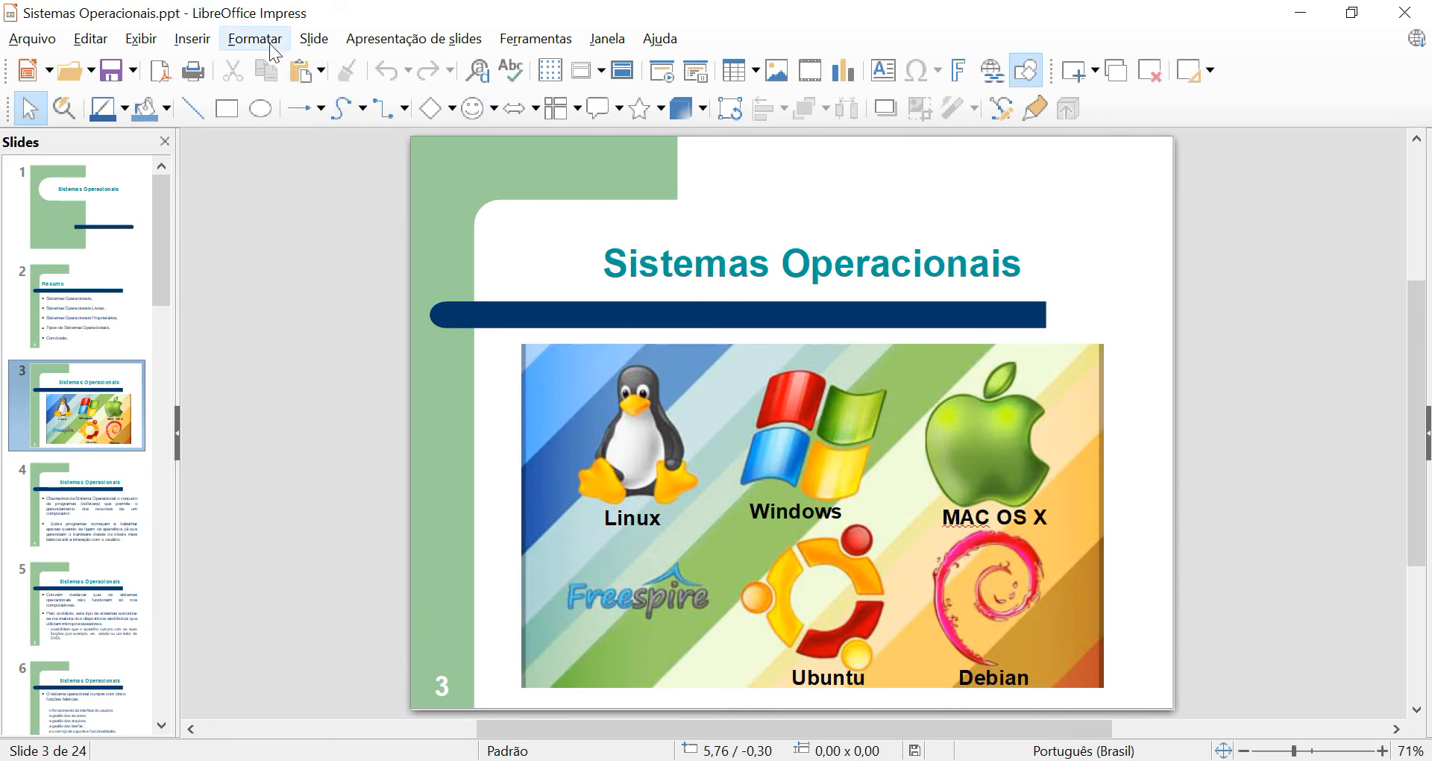
Open the paragraph settings, try the À direita, À esquerda and Centro alignments, and set the alignment to Justificado.
click(272, 50)
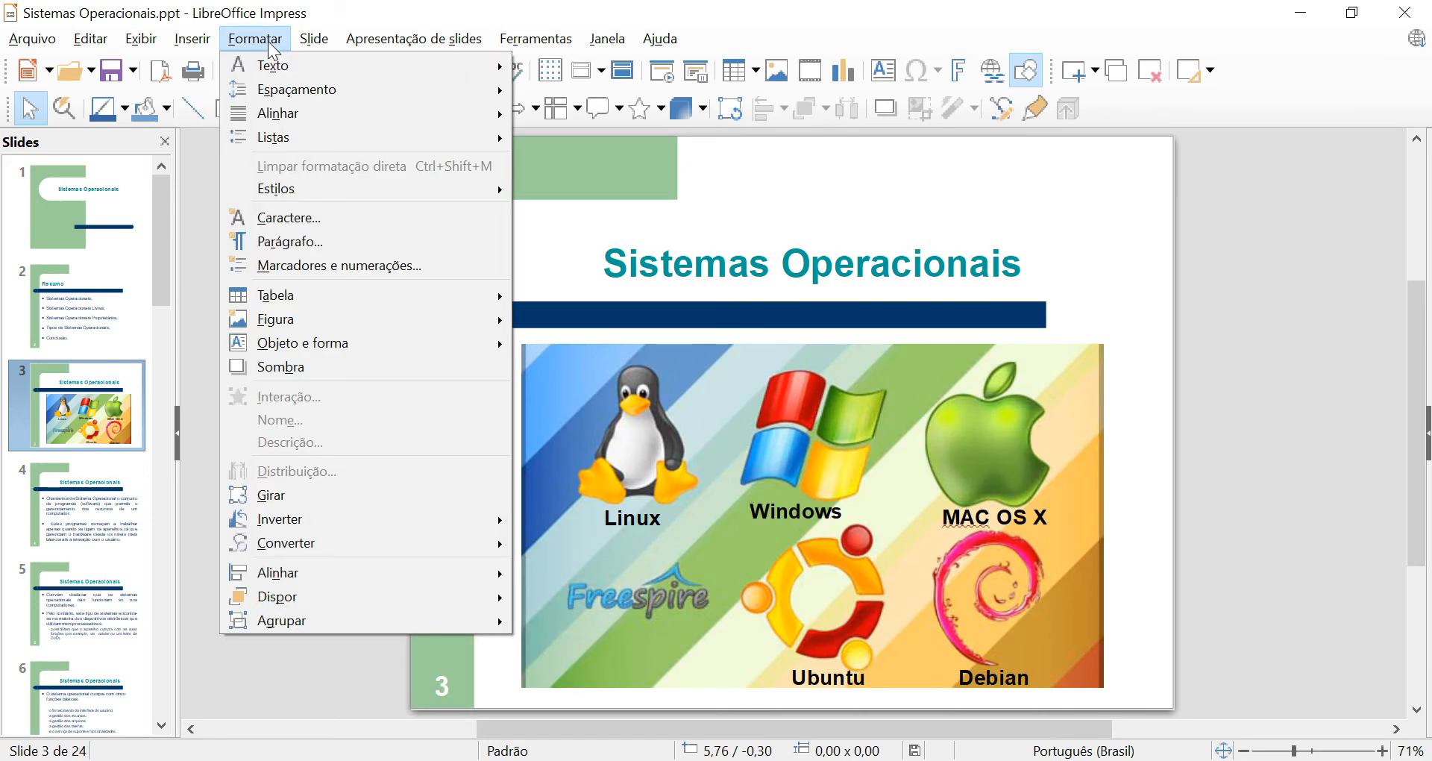
click(317, 240)
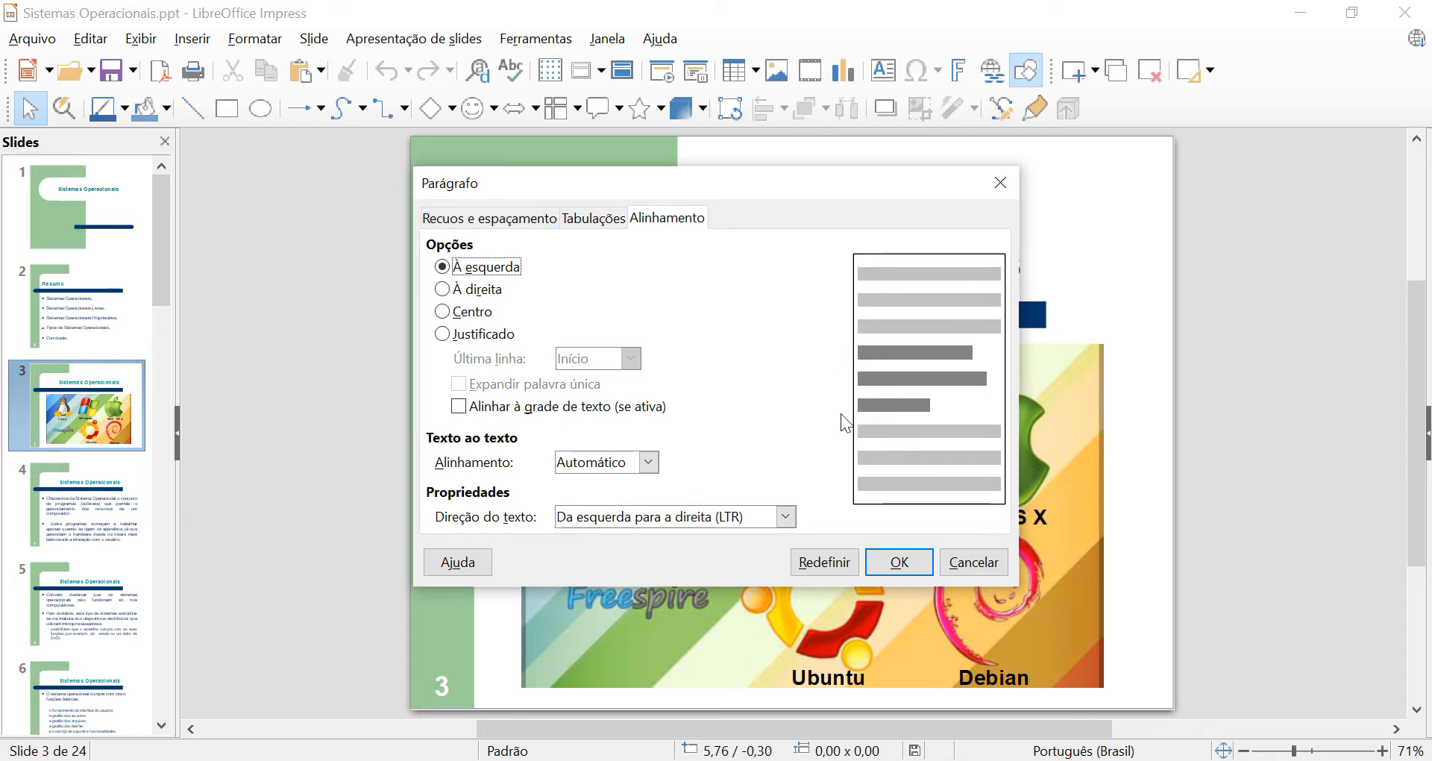
click(443, 291)
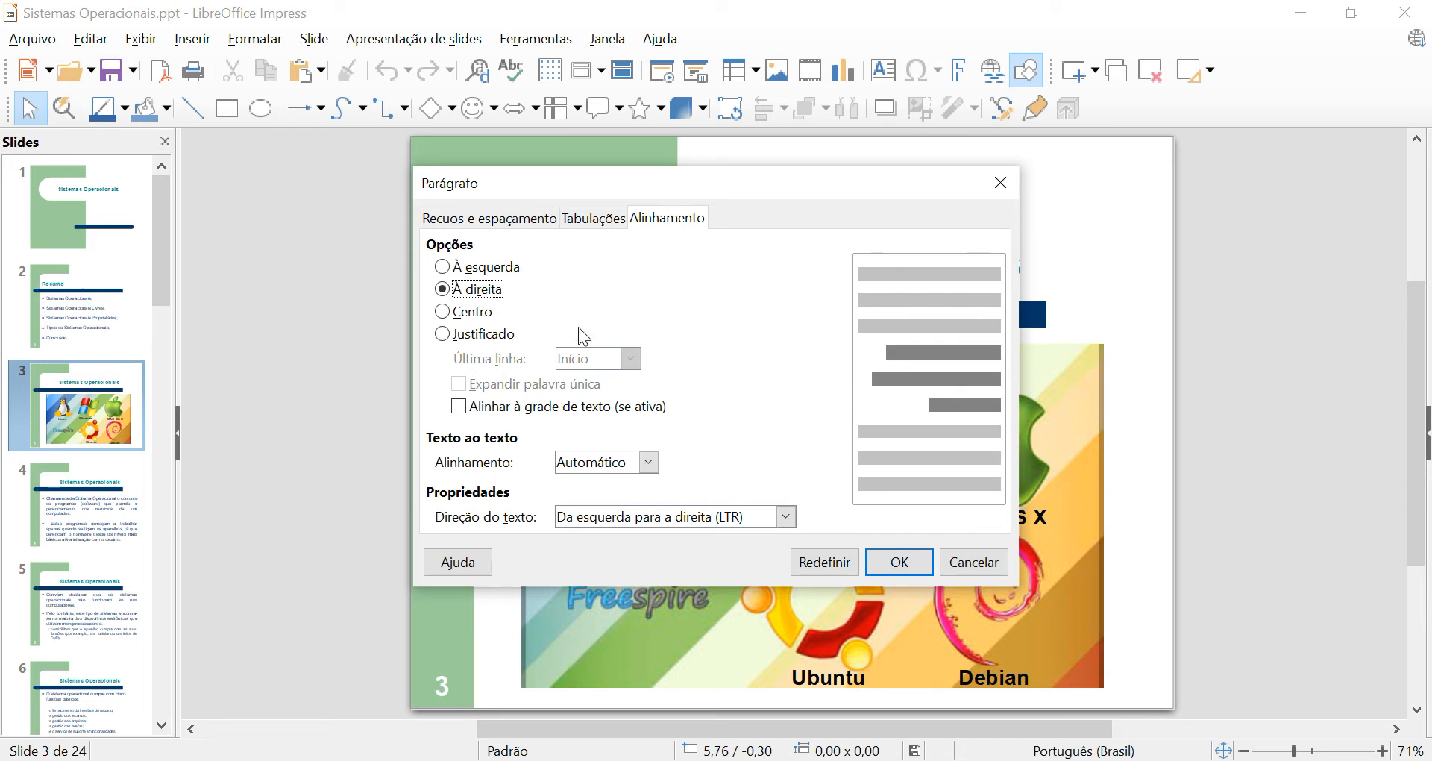
click(441, 267)
click(443, 313)
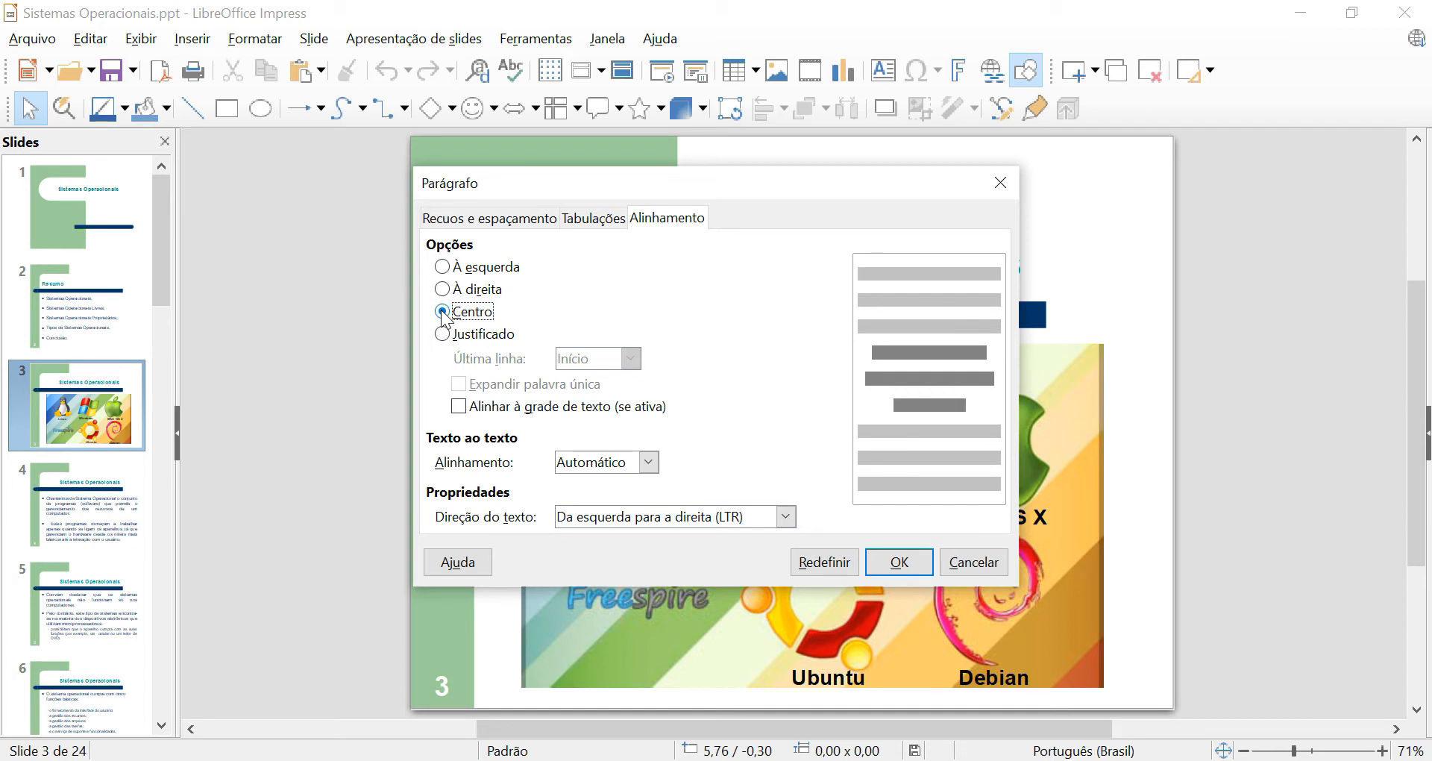
click(443, 336)
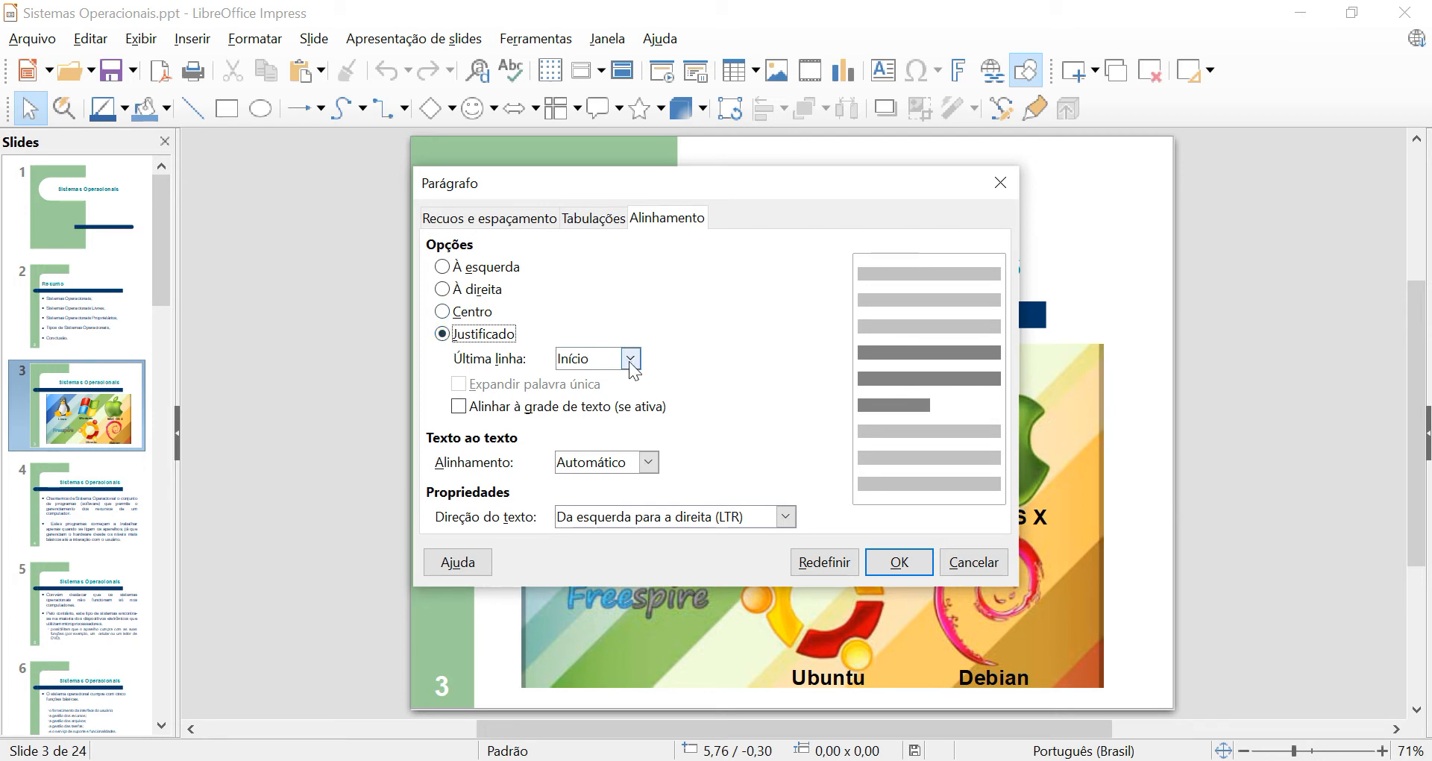
click(443, 267)
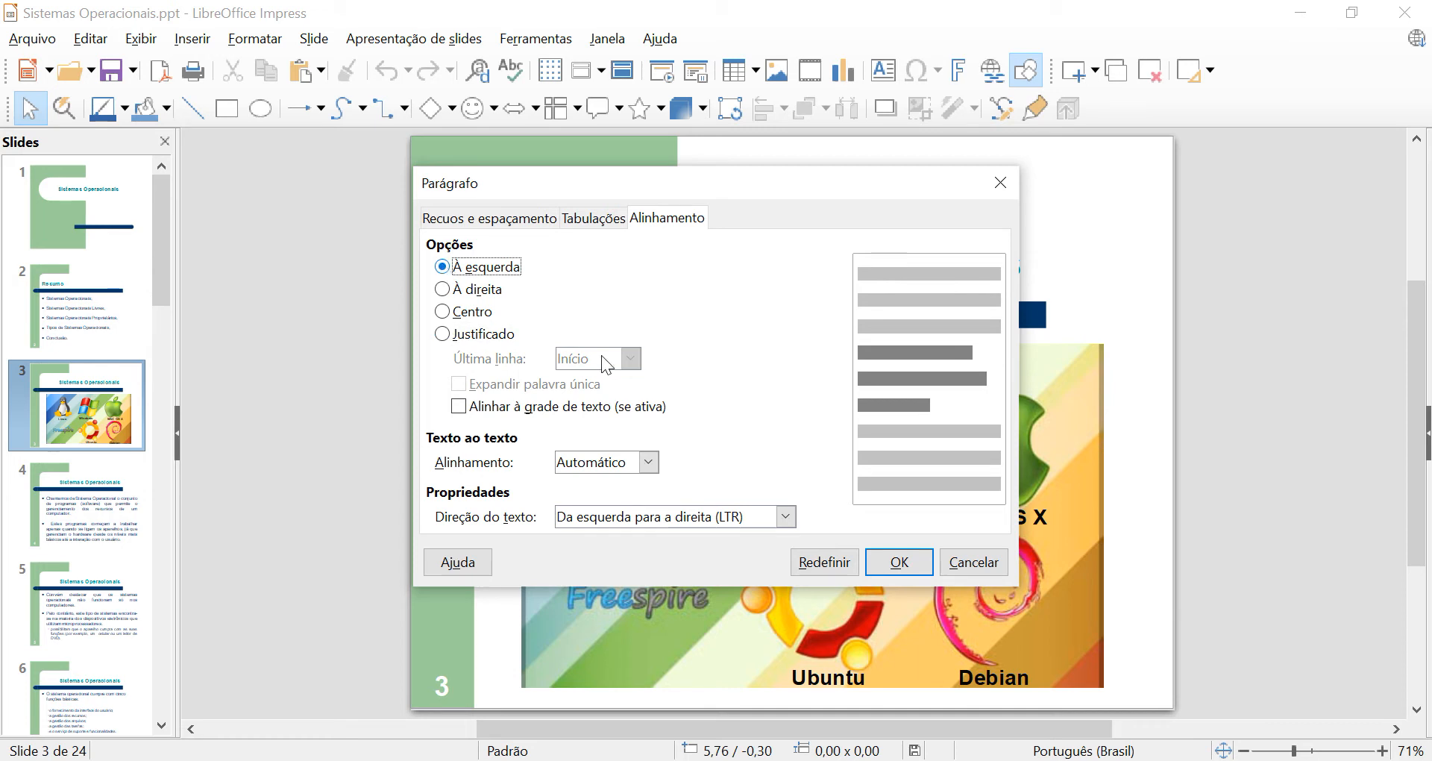
click(442, 311)
click(443, 335)
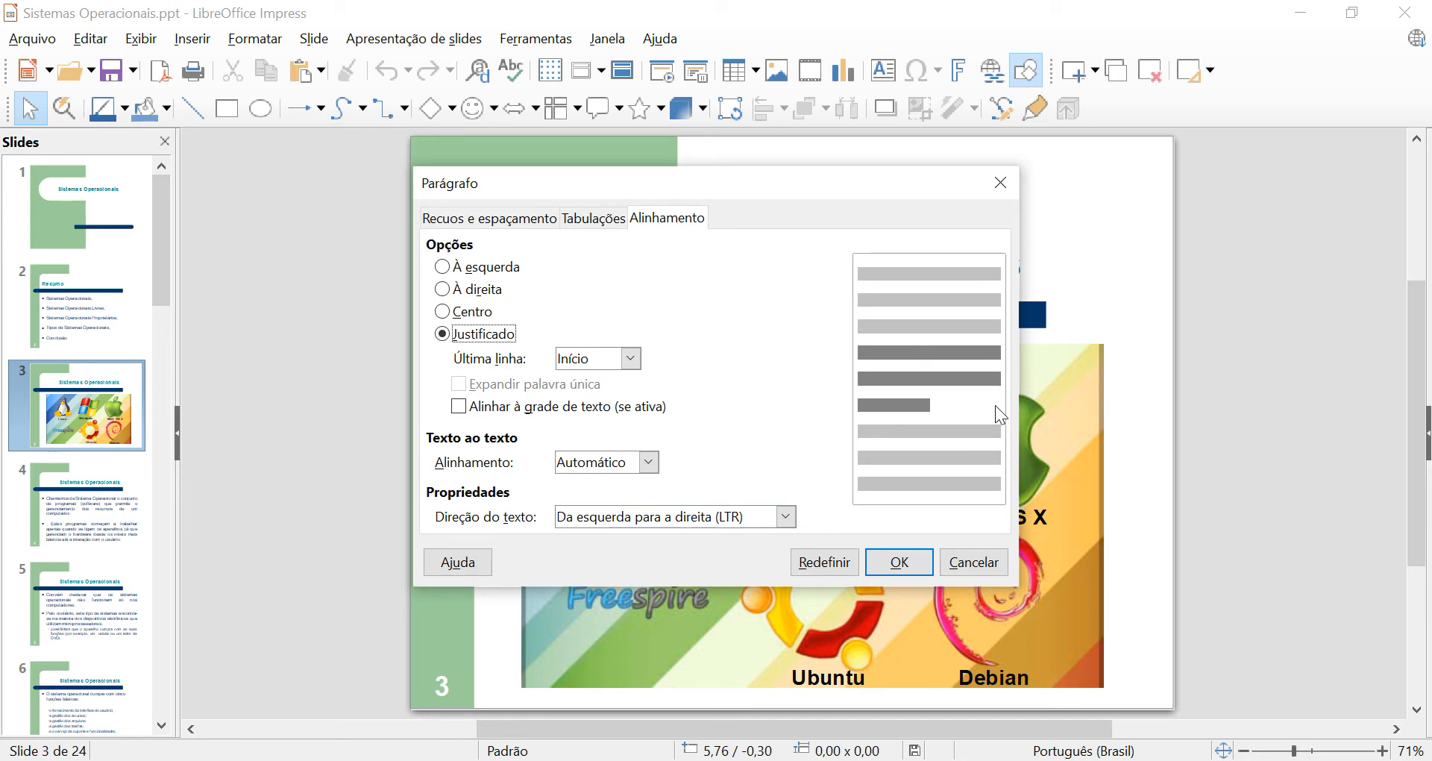
Try the last-line alignments No meio and Justificado for the justified paragraph, and reset the last line to Início.
click(631, 359)
click(612, 399)
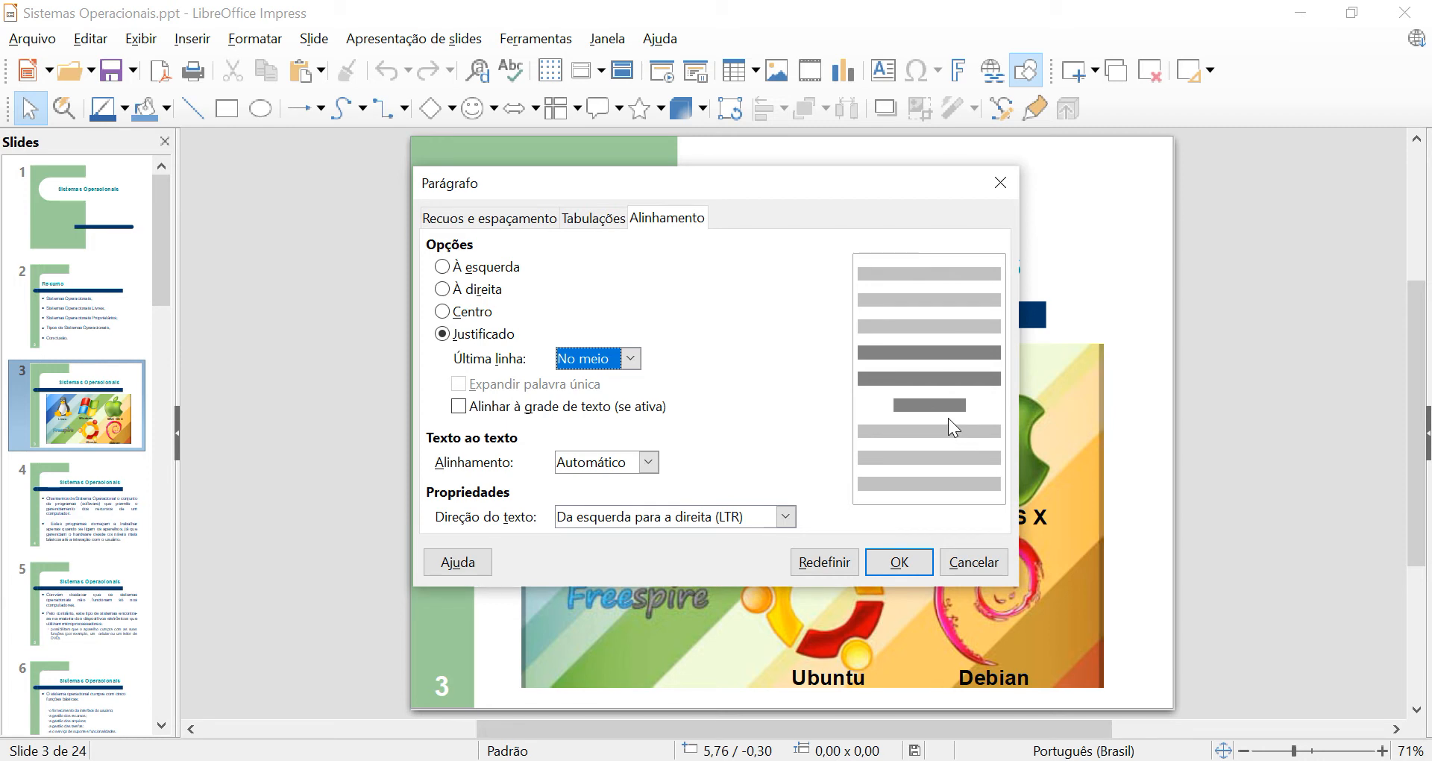
click(632, 359)
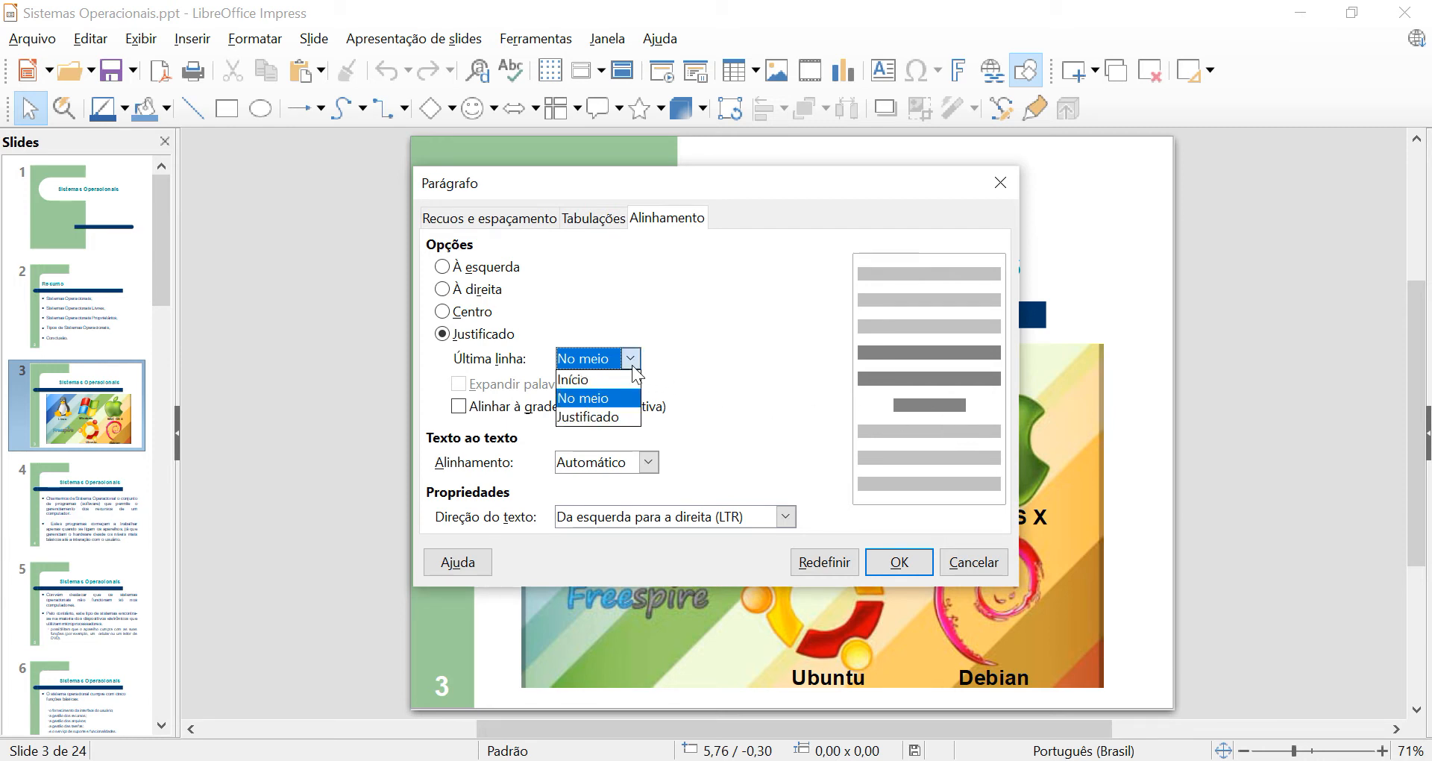
click(598, 415)
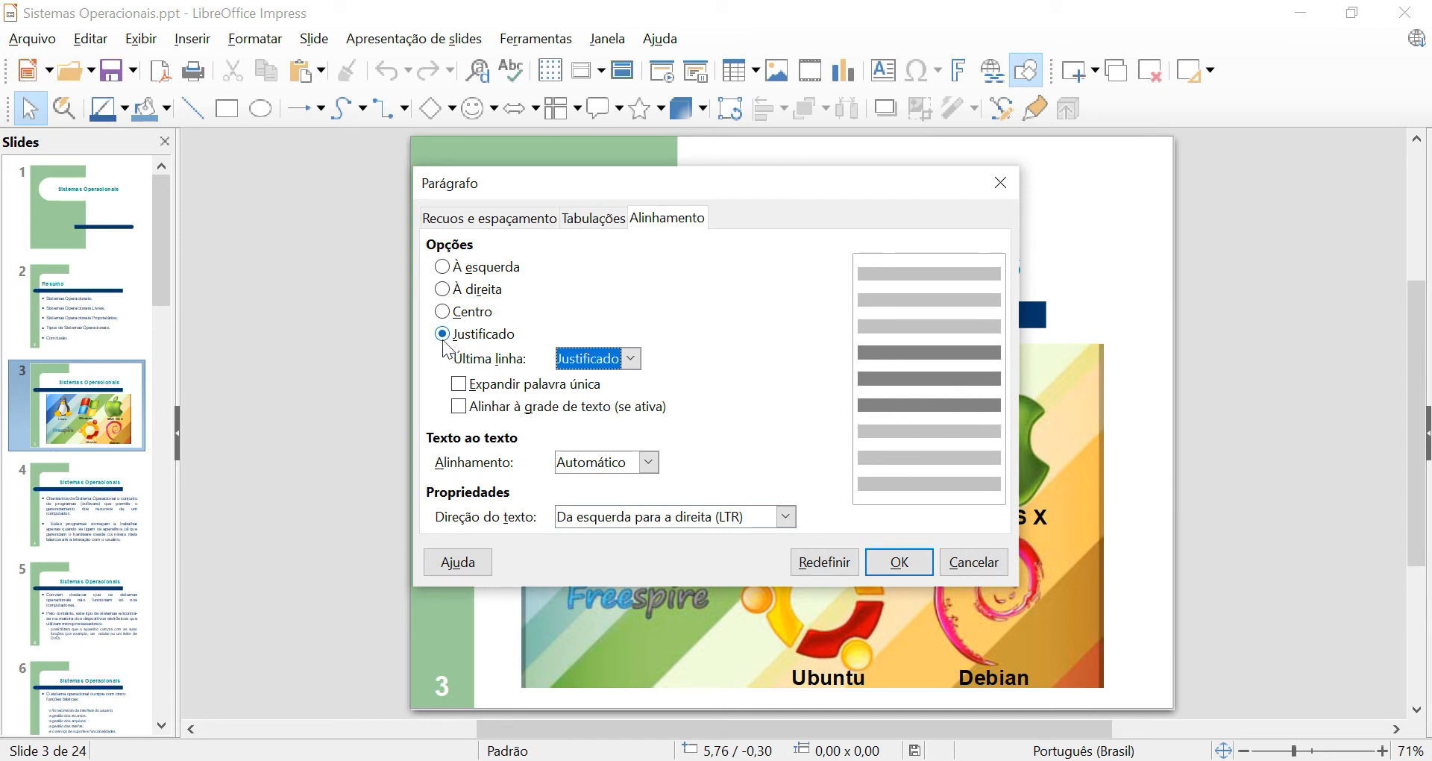
click(623, 365)
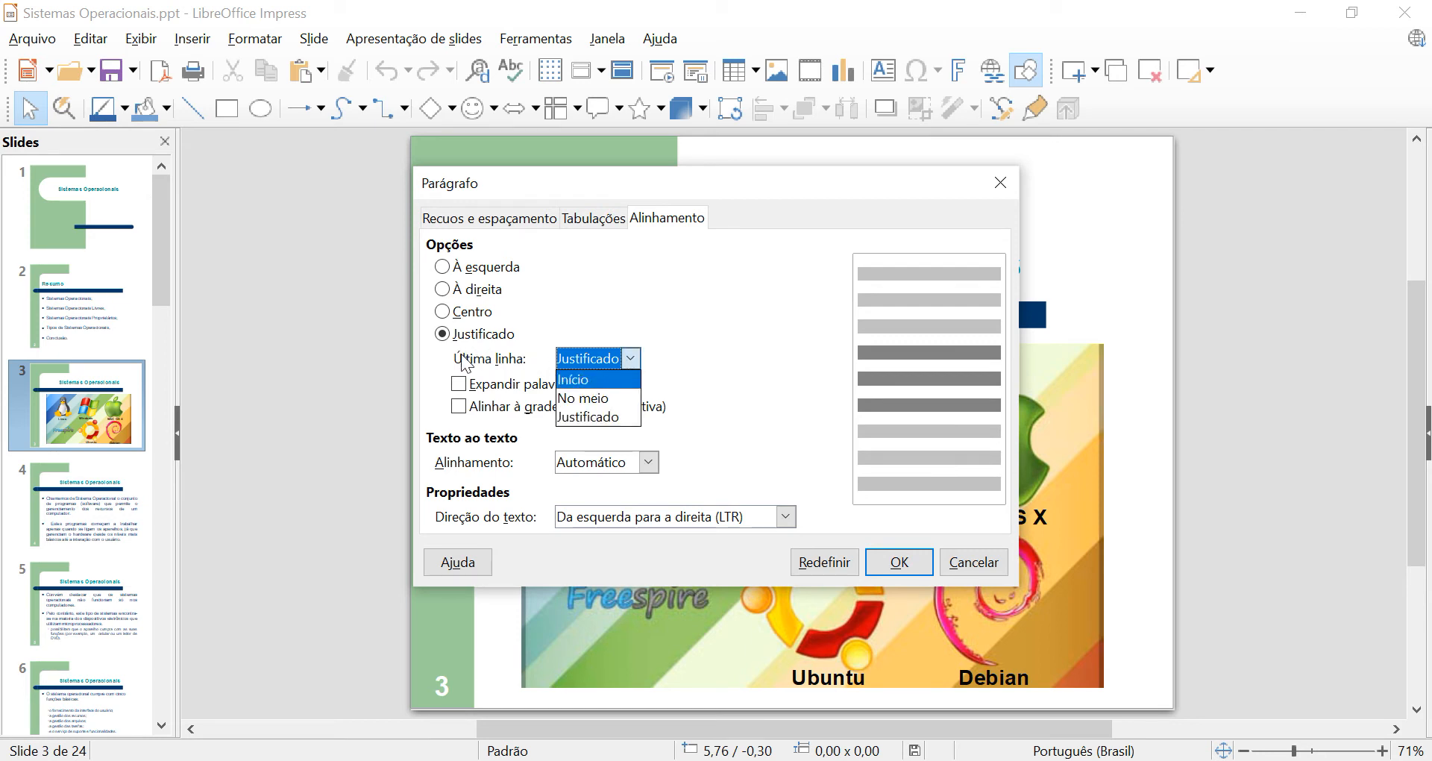
click(571, 382)
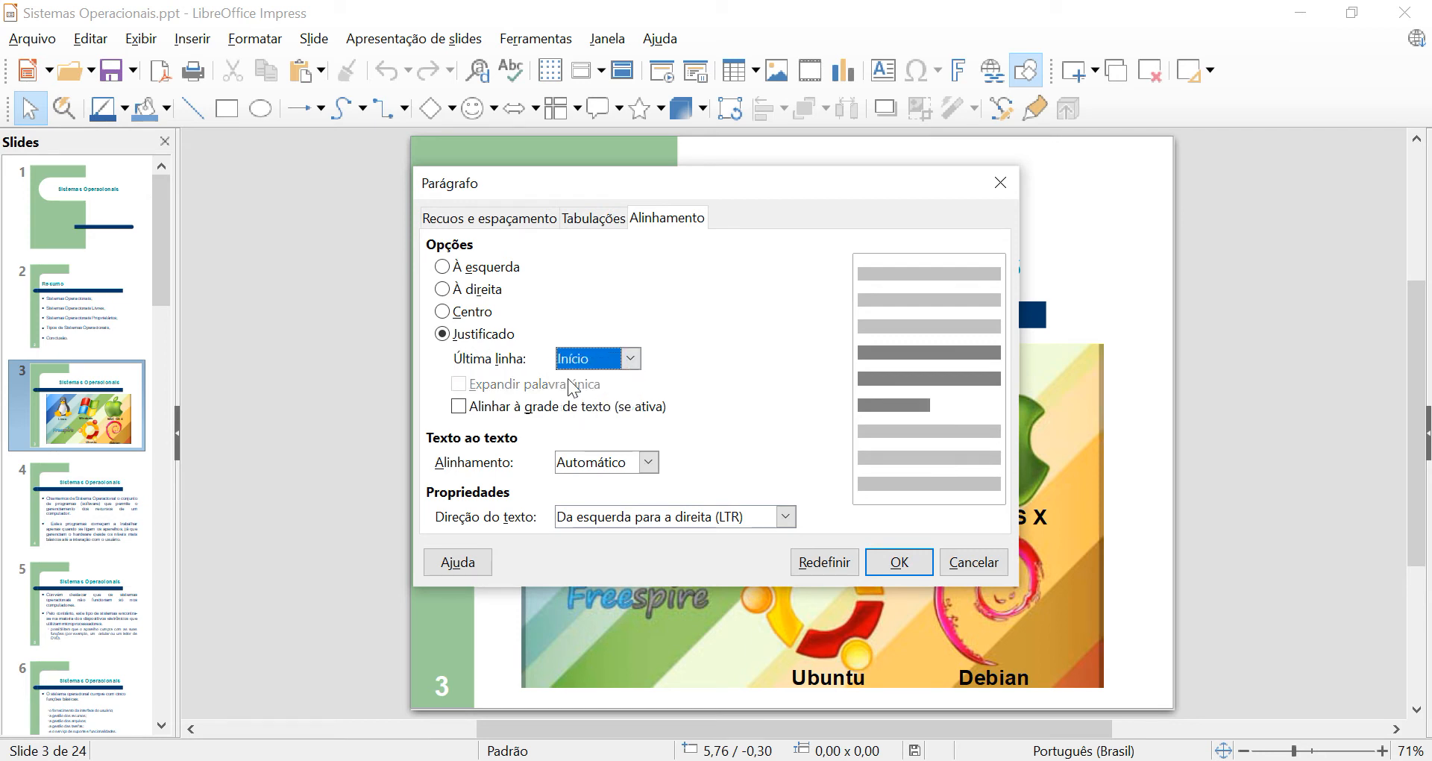
Examine the text grid option and the available text-to-text alignments and text directions without changing them.
click(458, 407)
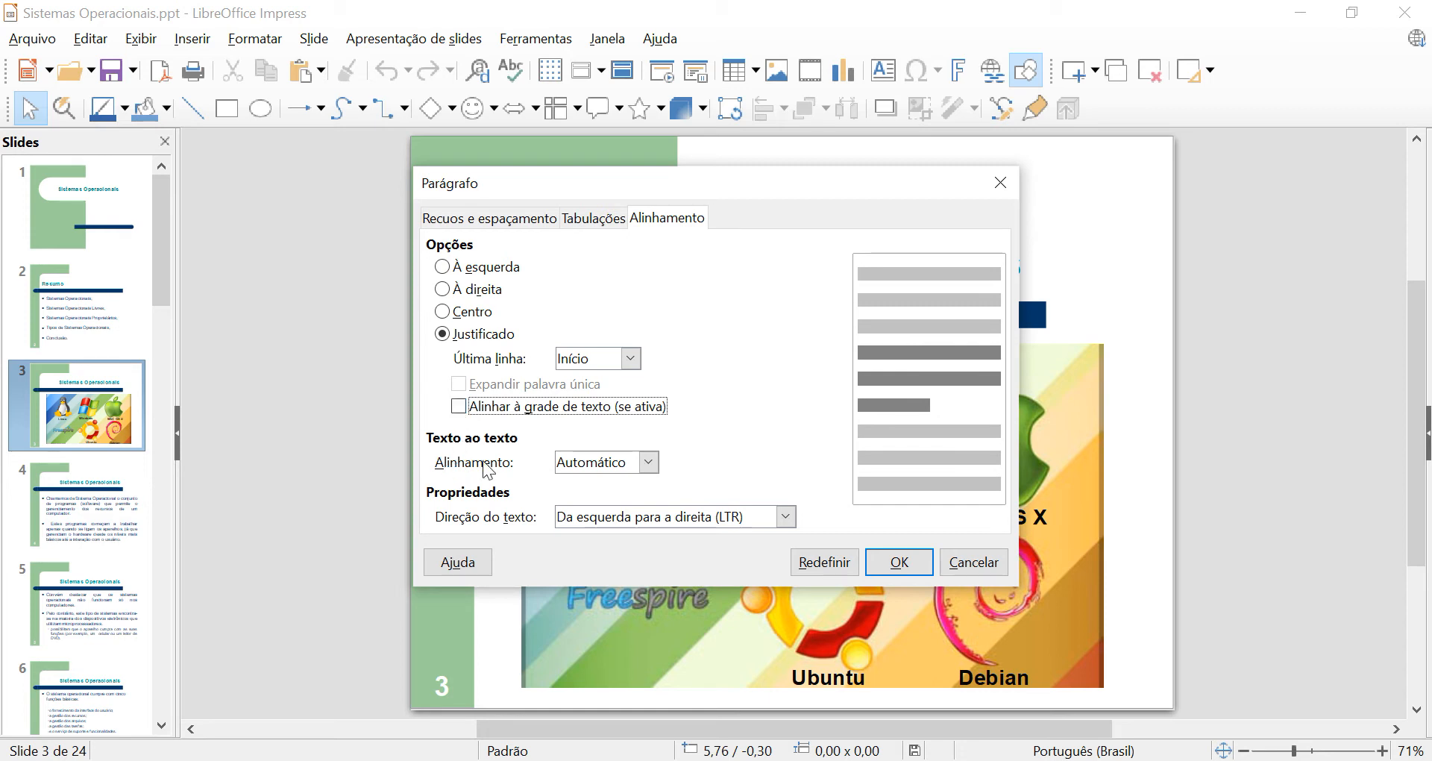
click(649, 462)
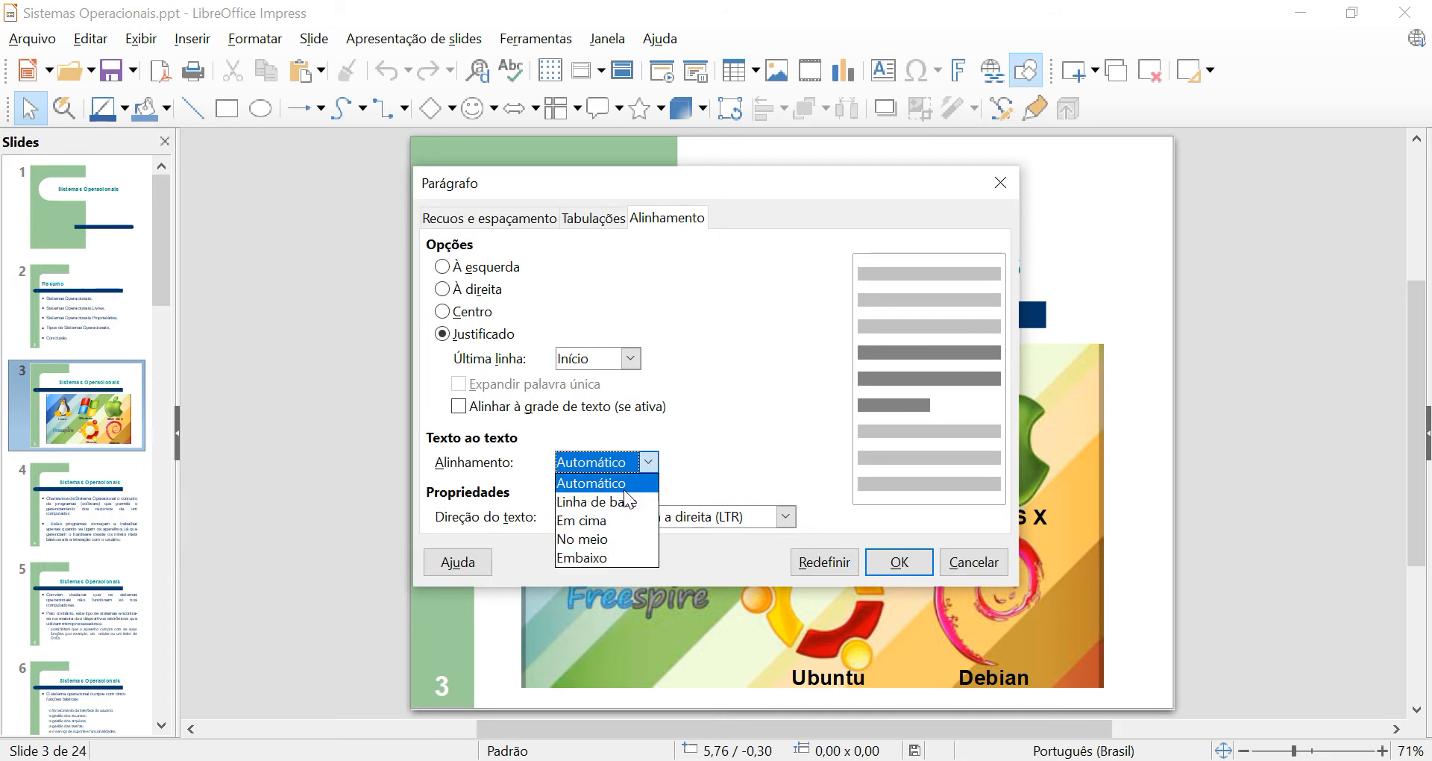
click(646, 464)
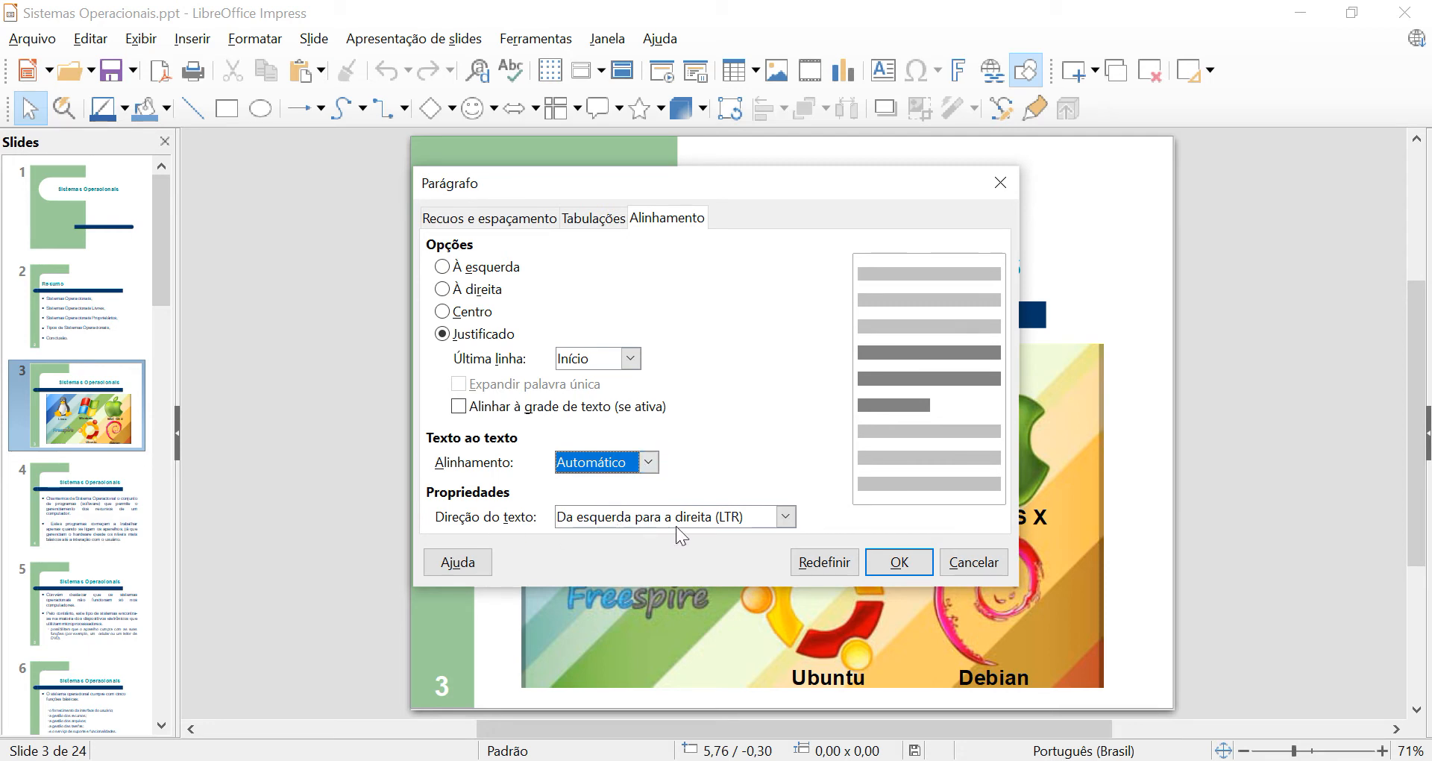
click(786, 517)
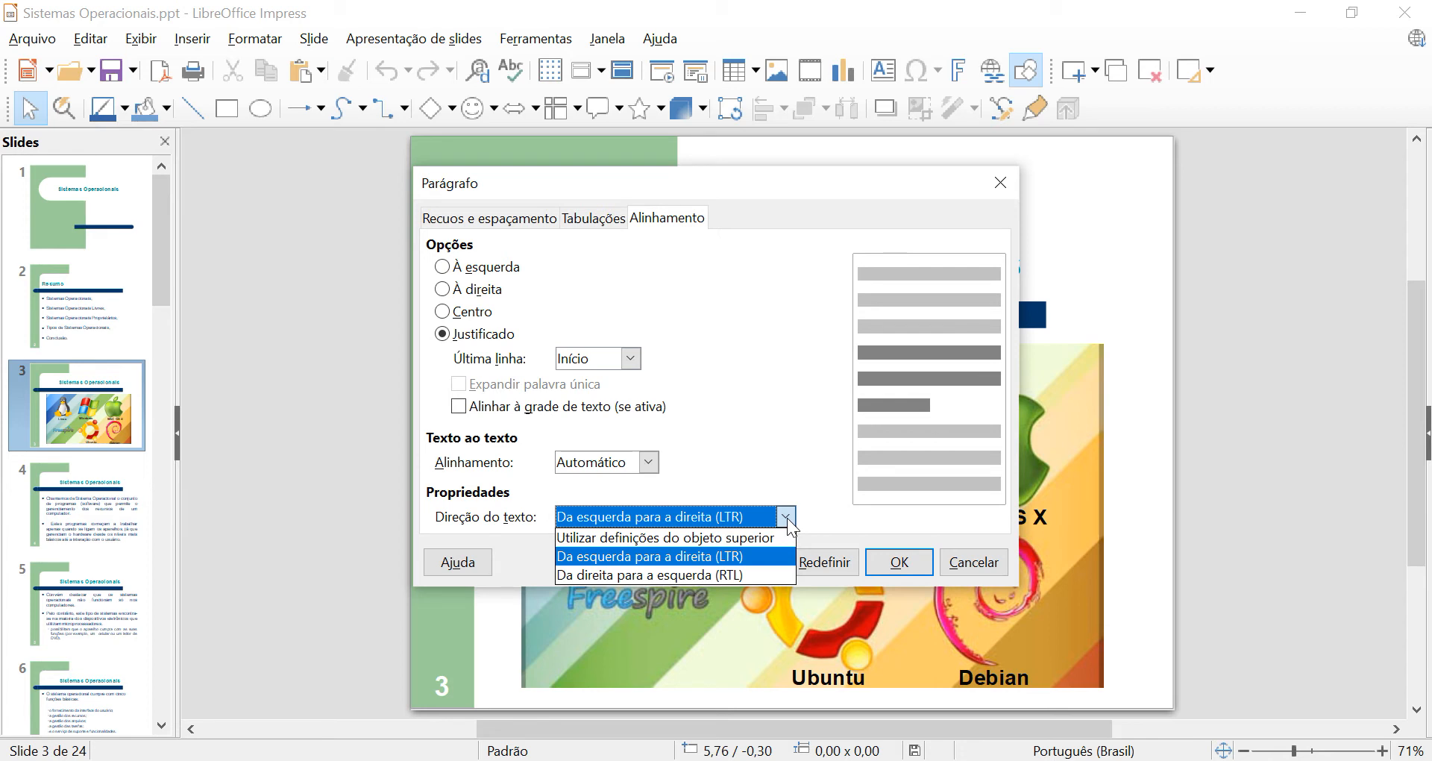
click(788, 520)
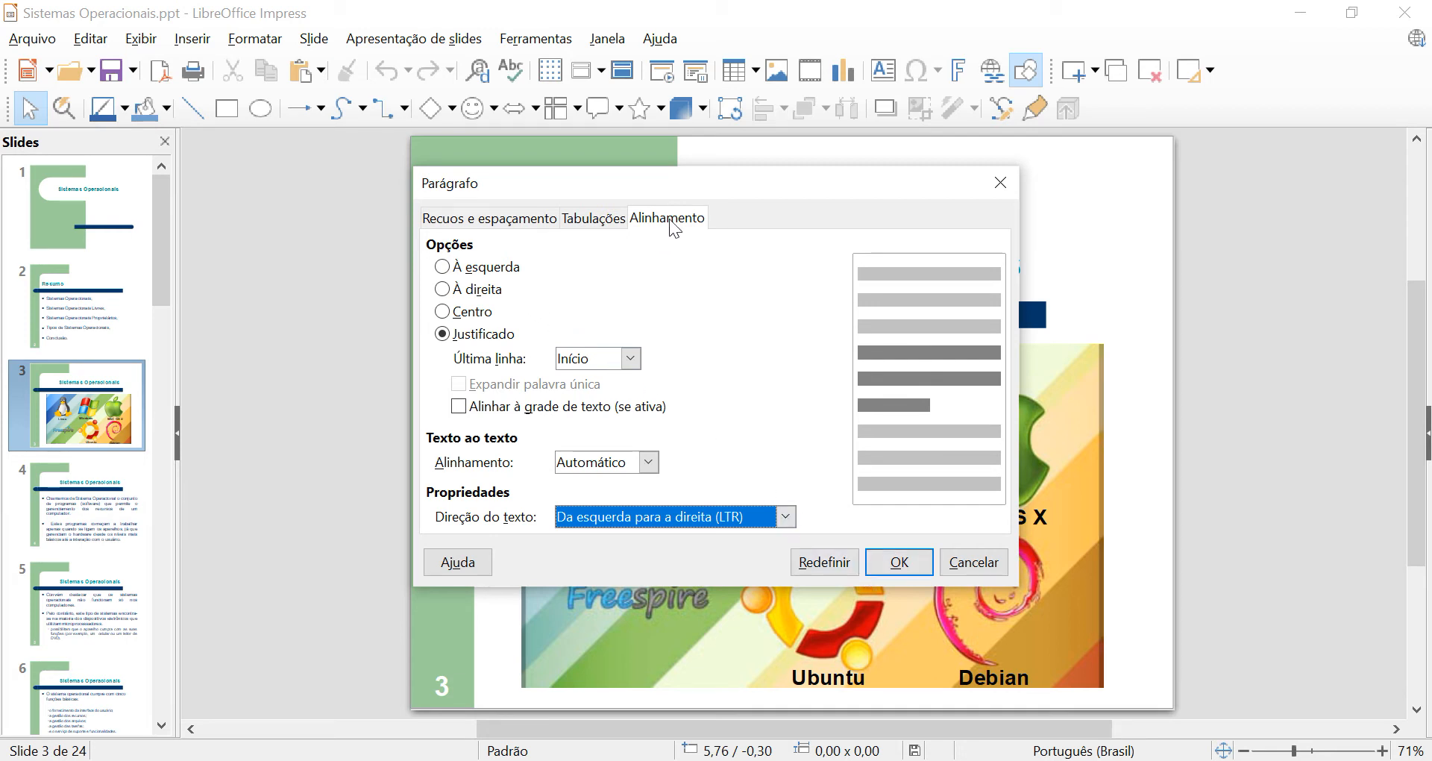
In the indent and spacing settings, try an indent before the text of up to 2,60 cm and reset it to 0,00 cm.
click(495, 224)
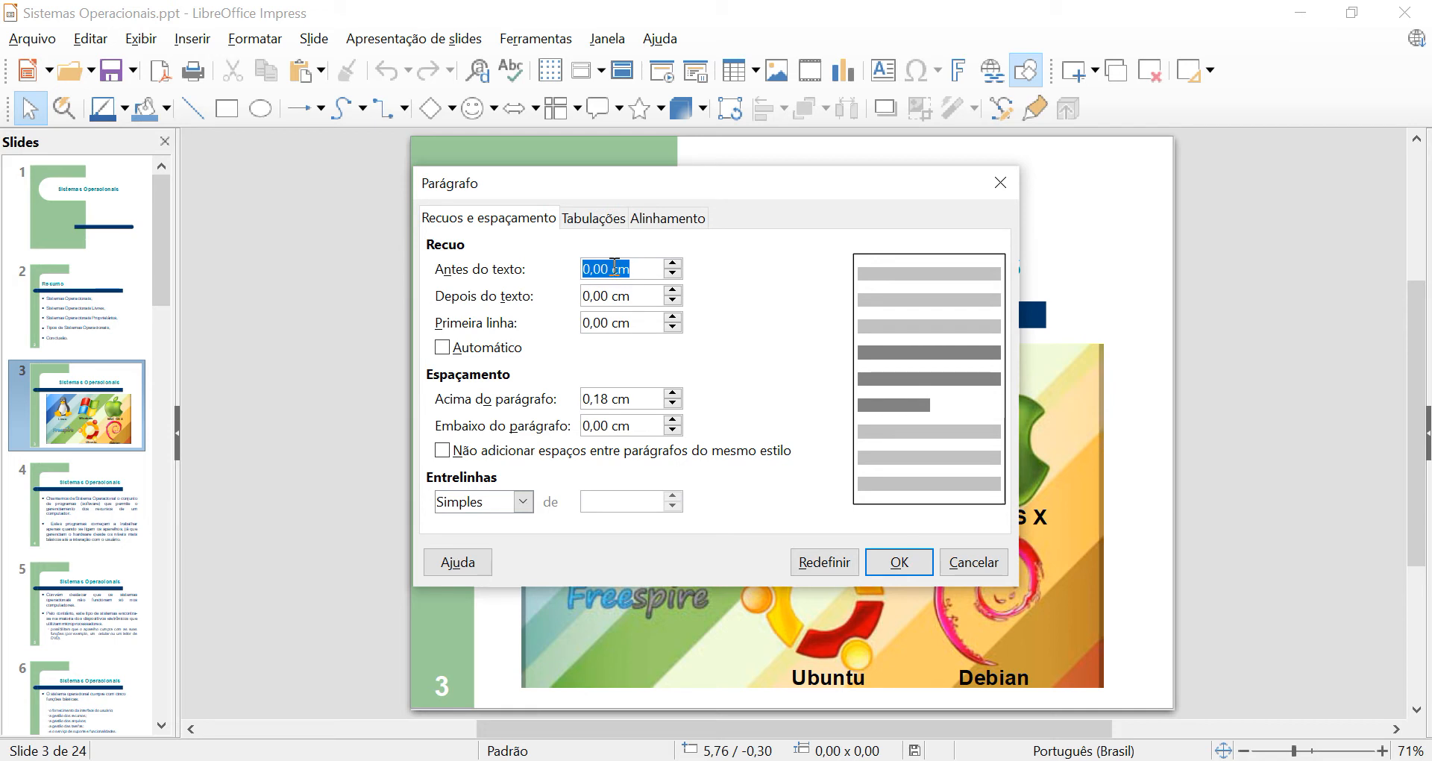
click(674, 263)
click(674, 263)
click(674, 263)
click(674, 263)
click(674, 263)
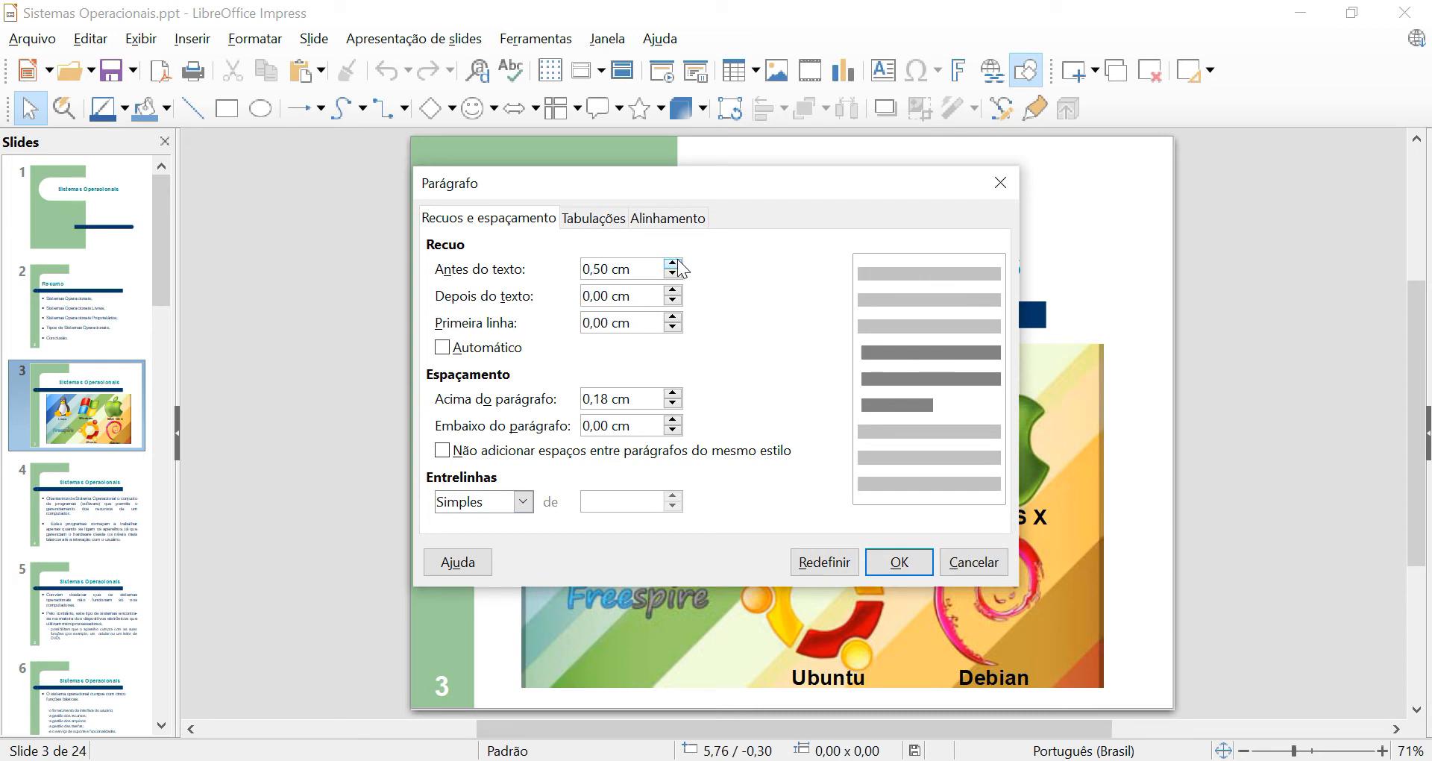
click(673, 273)
click(672, 273)
click(673, 274)
click(673, 273)
click(672, 273)
click(675, 265)
click(674, 265)
click(675, 266)
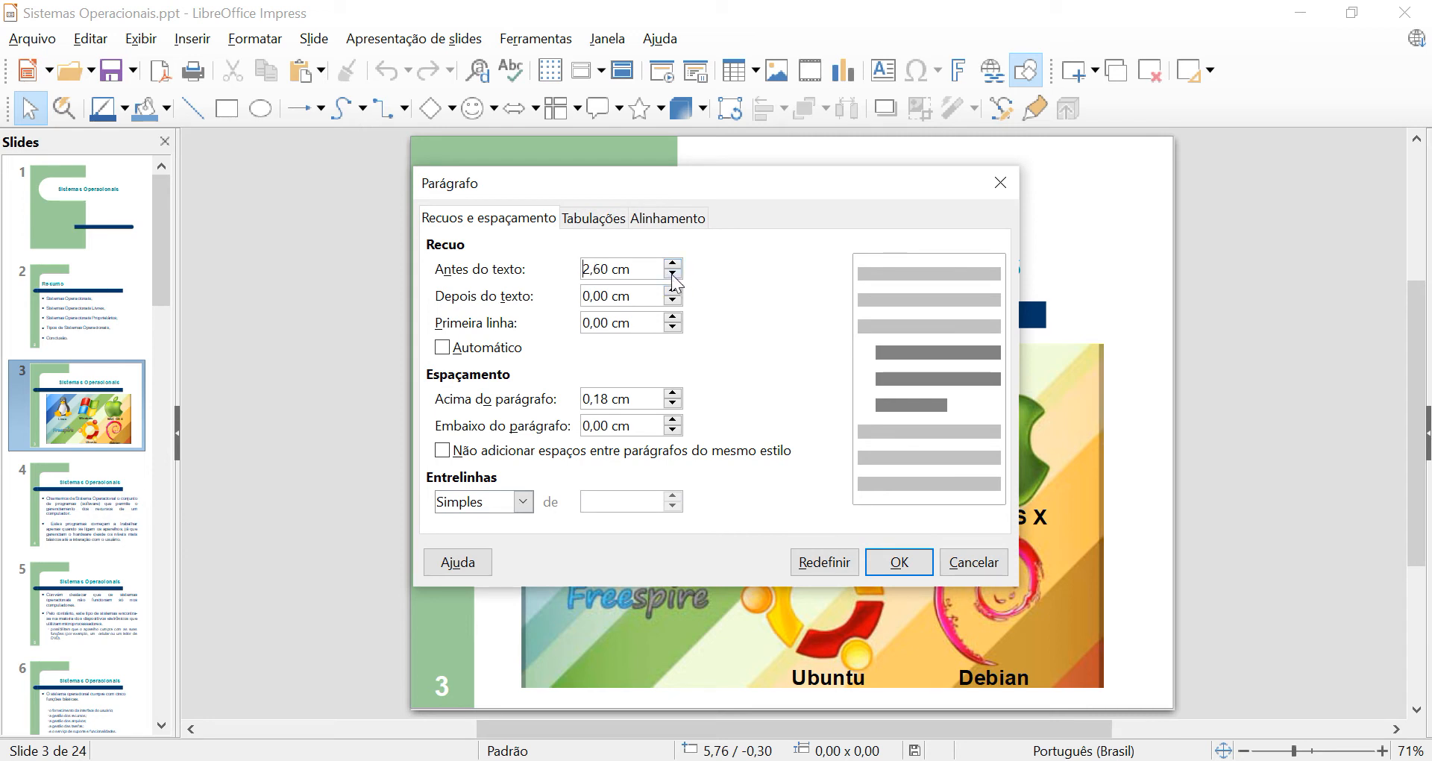
click(674, 275)
click(674, 276)
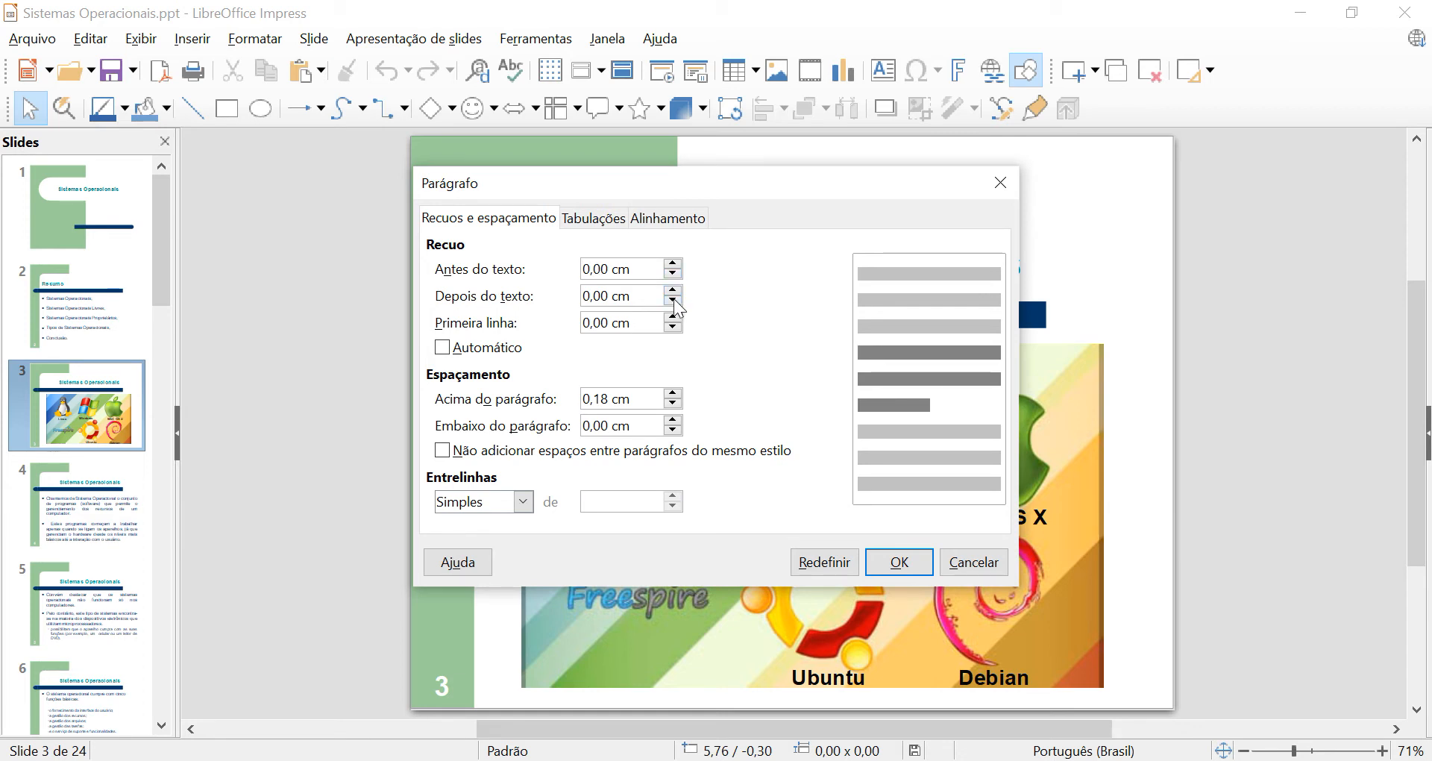
Try an indent after the text of 2,50 cm and reset it to 0,00 cm.
click(674, 290)
click(674, 290)
click(673, 291)
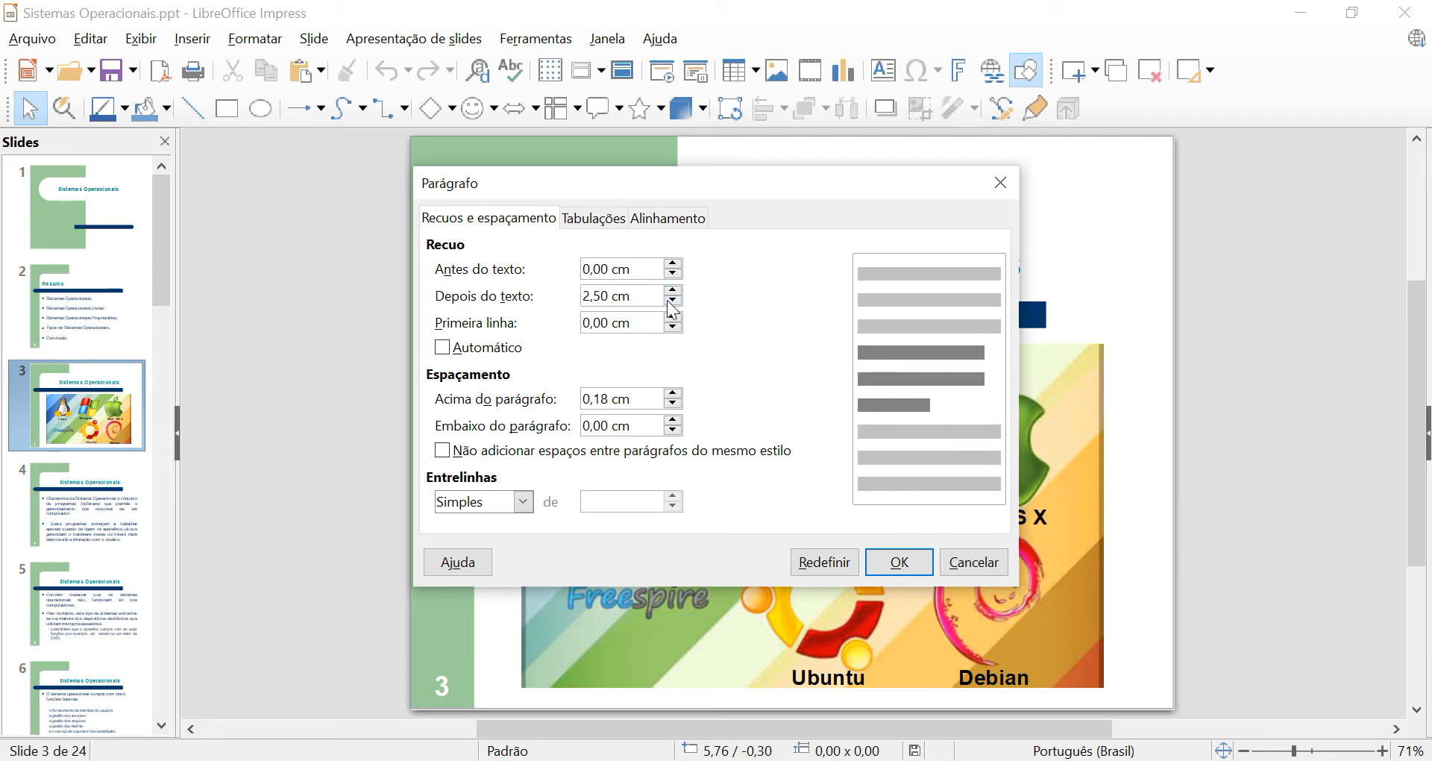
click(671, 302)
Try first-line indents of 3,20 cm and 2,50 cm, and turn the Automático indent option on and off again.
click(675, 318)
click(674, 318)
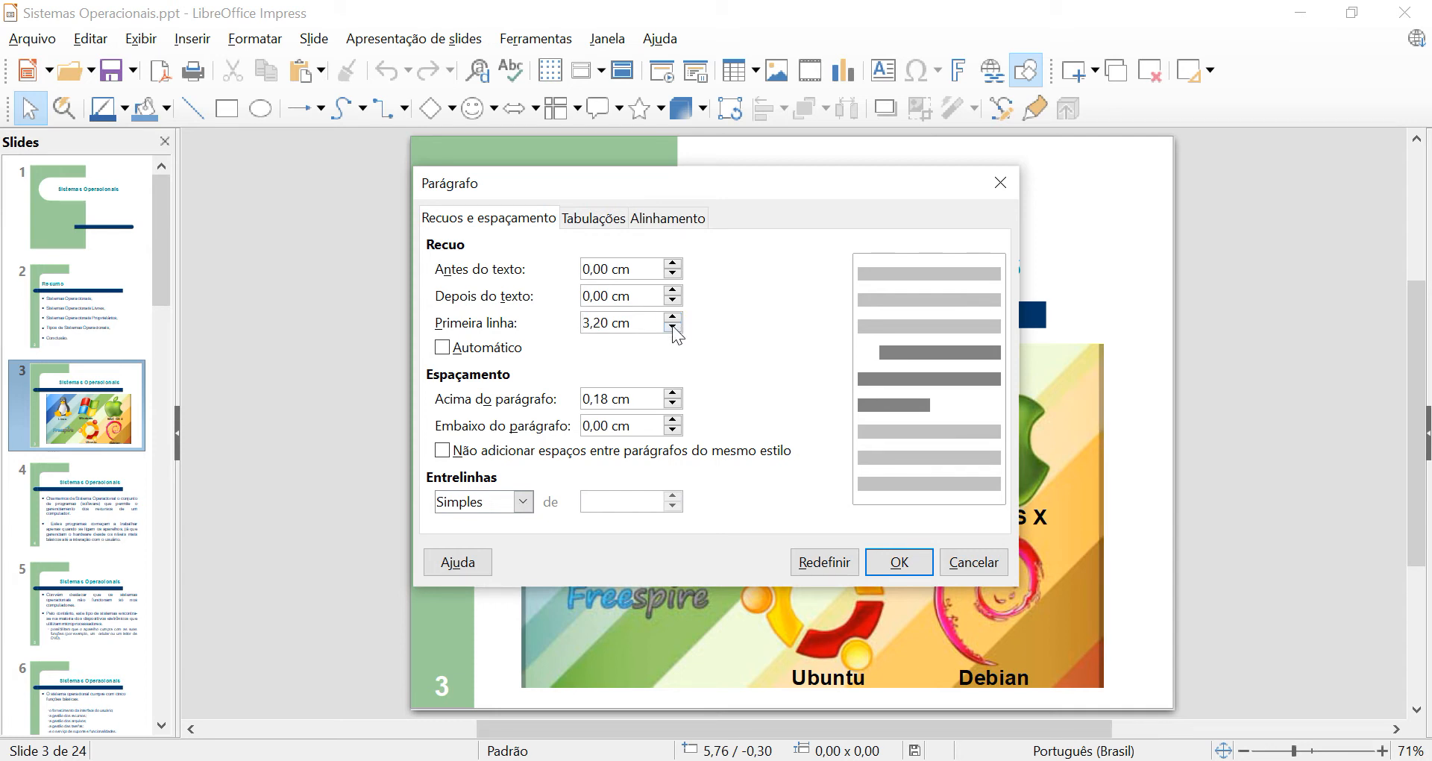
click(674, 329)
click(444, 354)
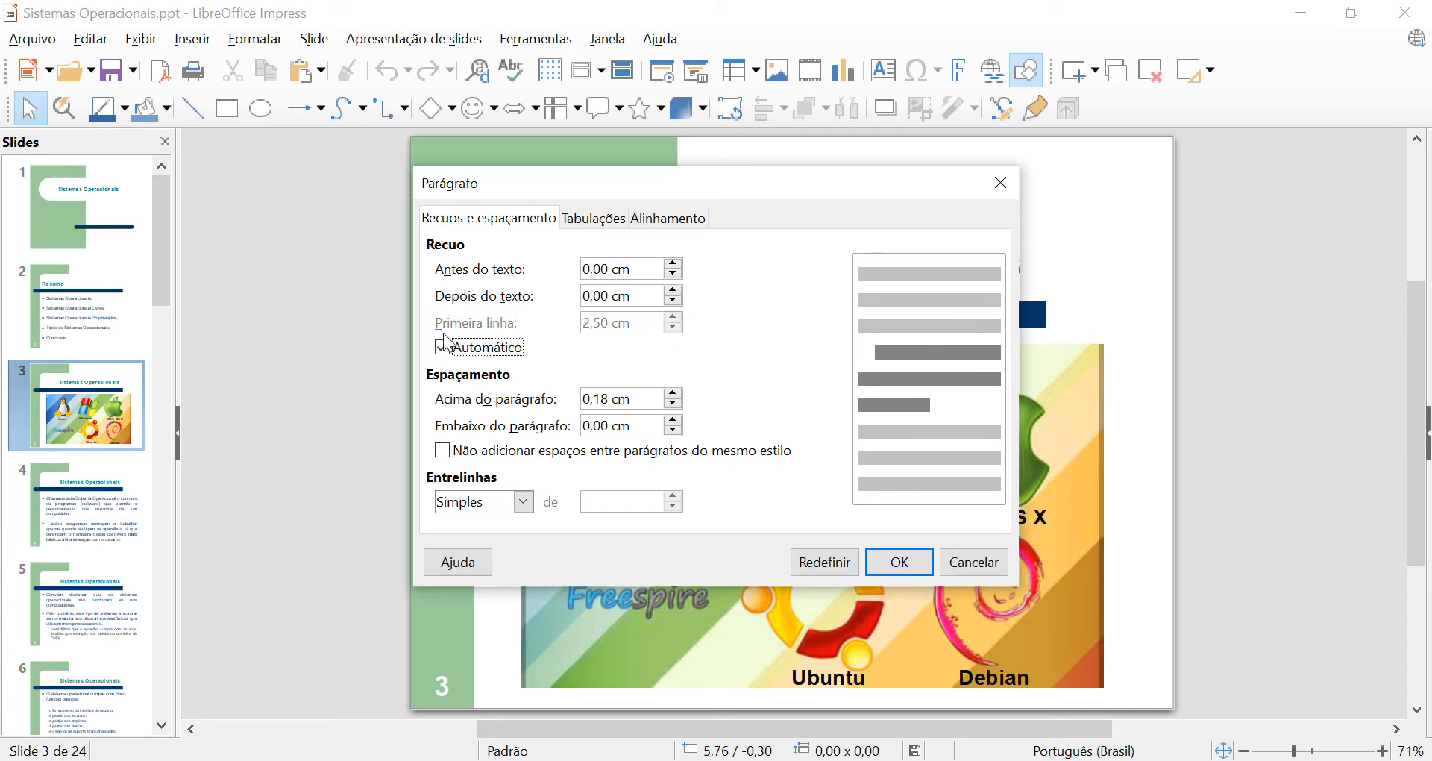
click(444, 351)
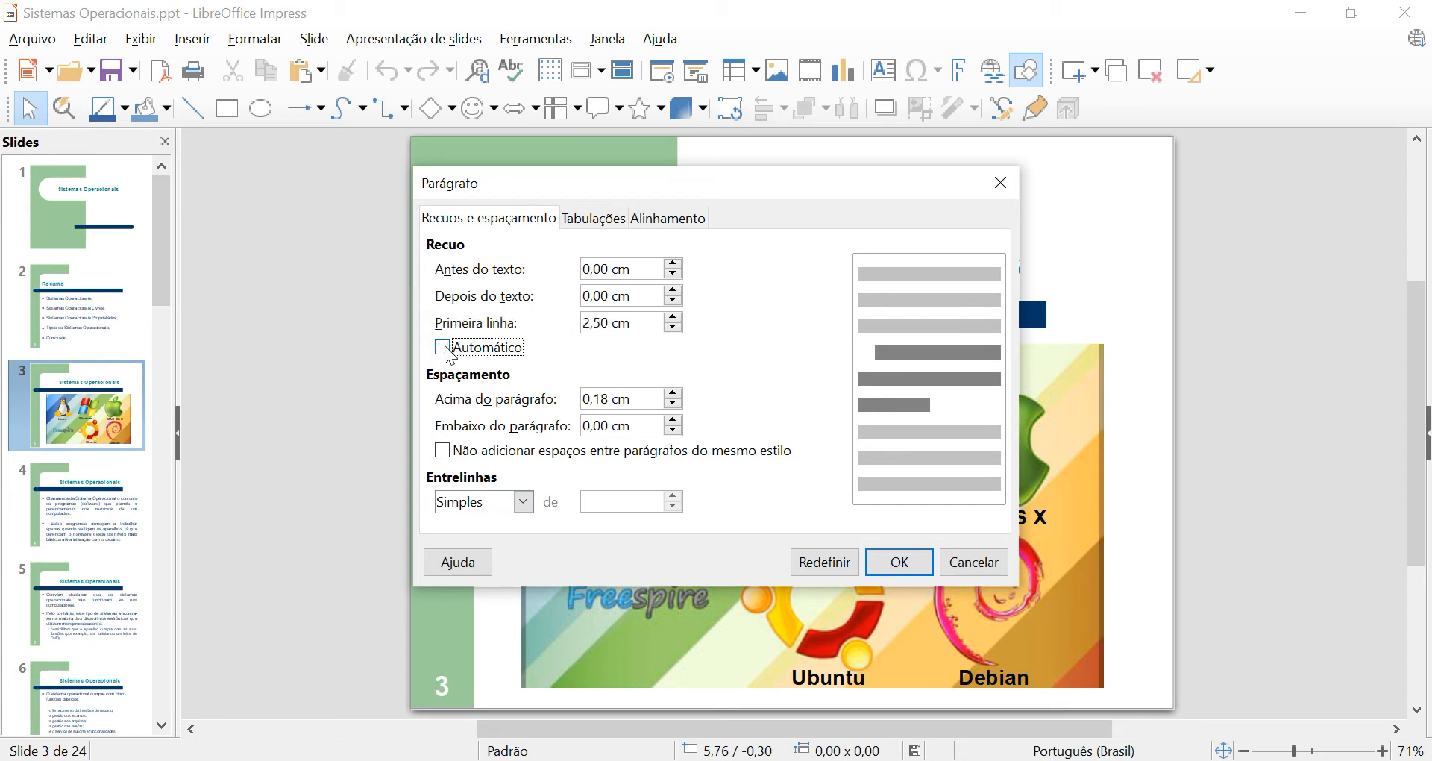
Reset the first-line indent to 0,00 cm, and try the Automático option before clearing it.
click(673, 328)
drag(673, 328, 673, 328)
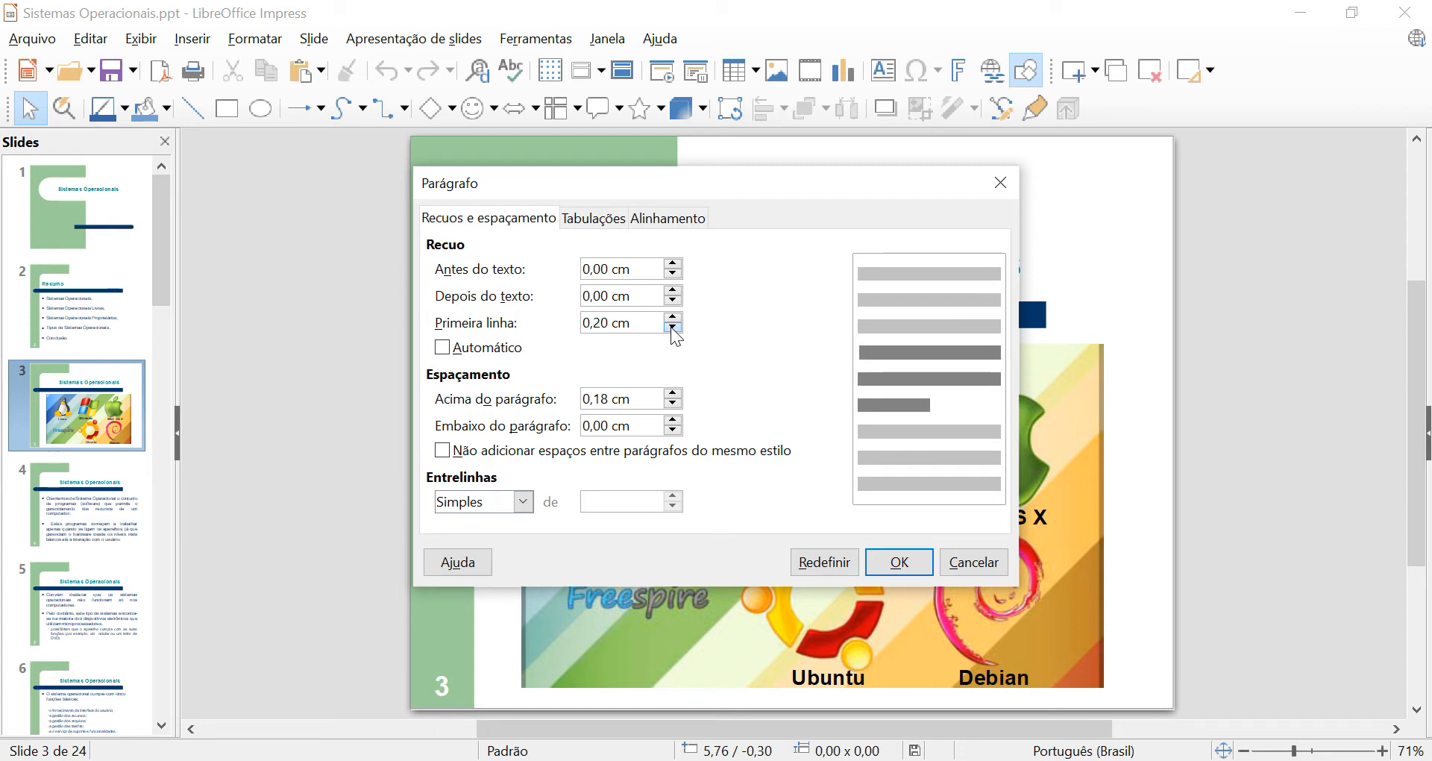
click(442, 349)
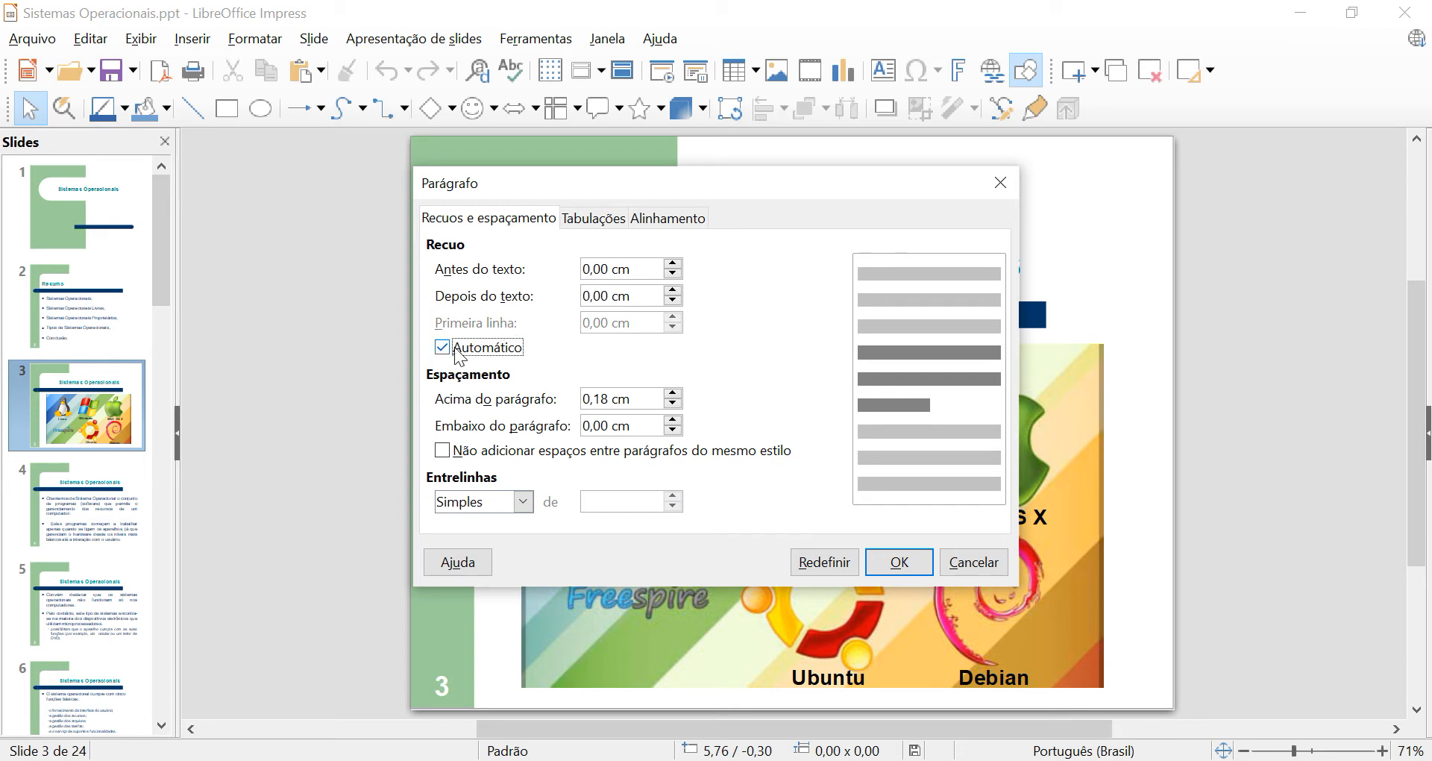
click(443, 348)
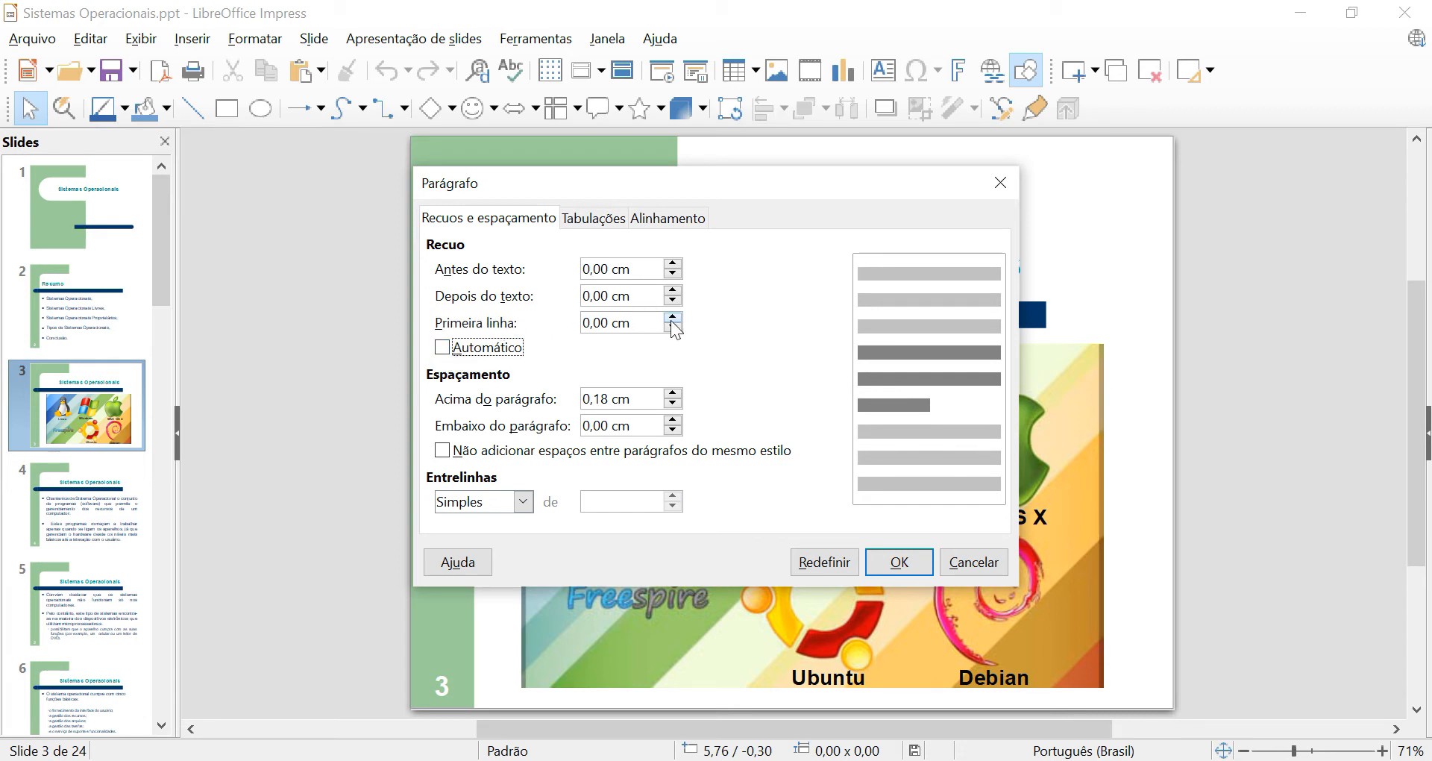
Set the first-line indent to 1,25 cm and enable the Automático option.
click(677, 329)
click(673, 317)
click(674, 318)
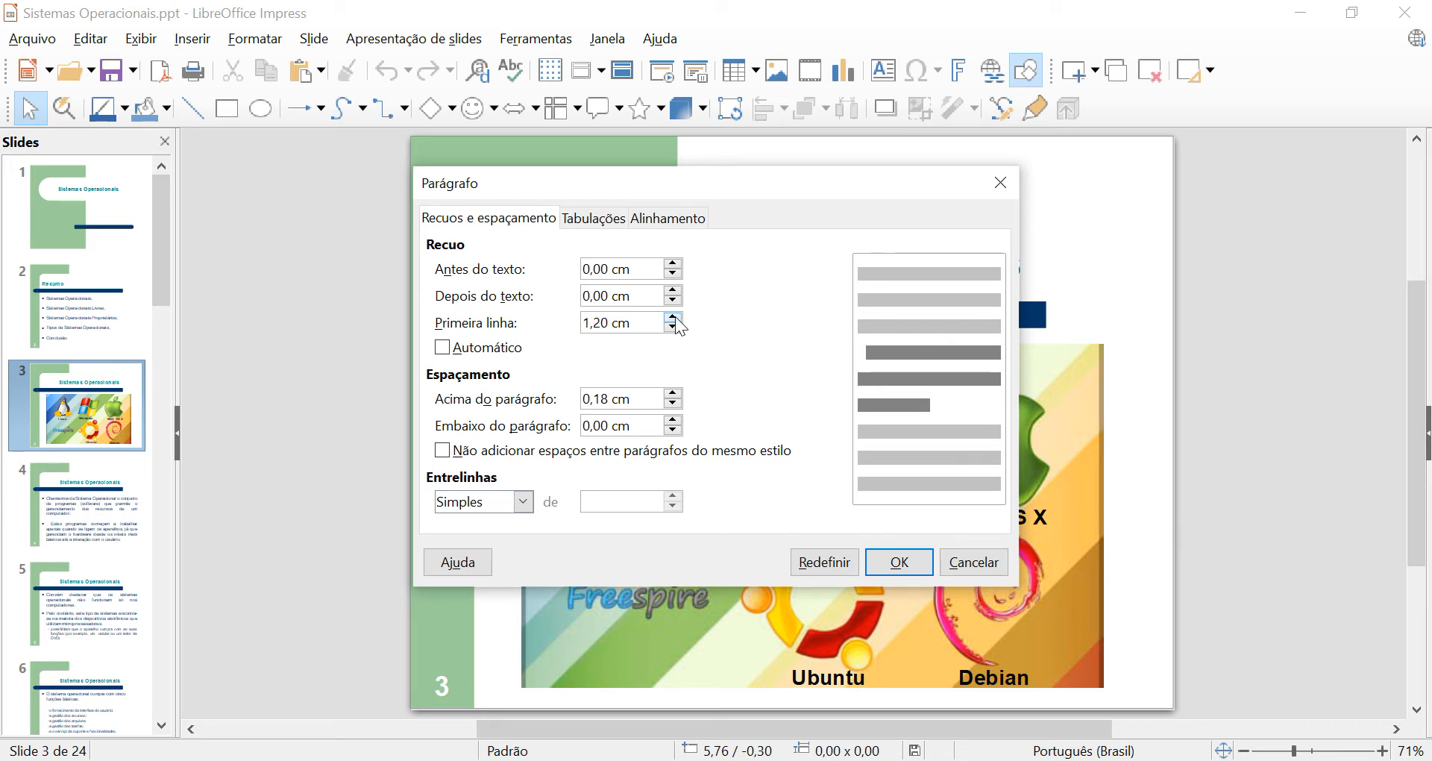
click(603, 323)
click(443, 351)
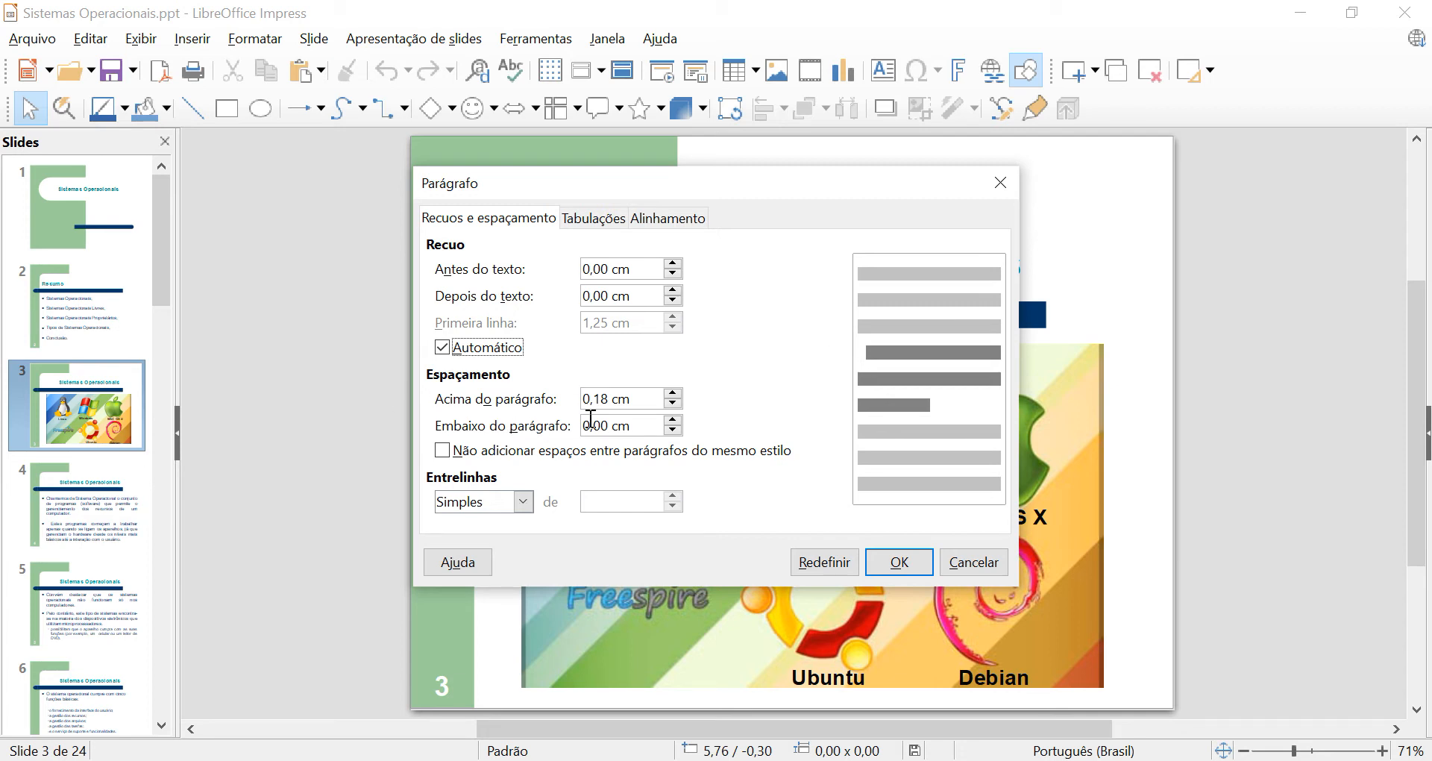
Try larger spacing above and below the paragraph, and set both spacings to 0,00 cm.
click(673, 394)
click(673, 394)
click(673, 393)
click(673, 394)
click(673, 394)
drag(673, 394, 673, 407)
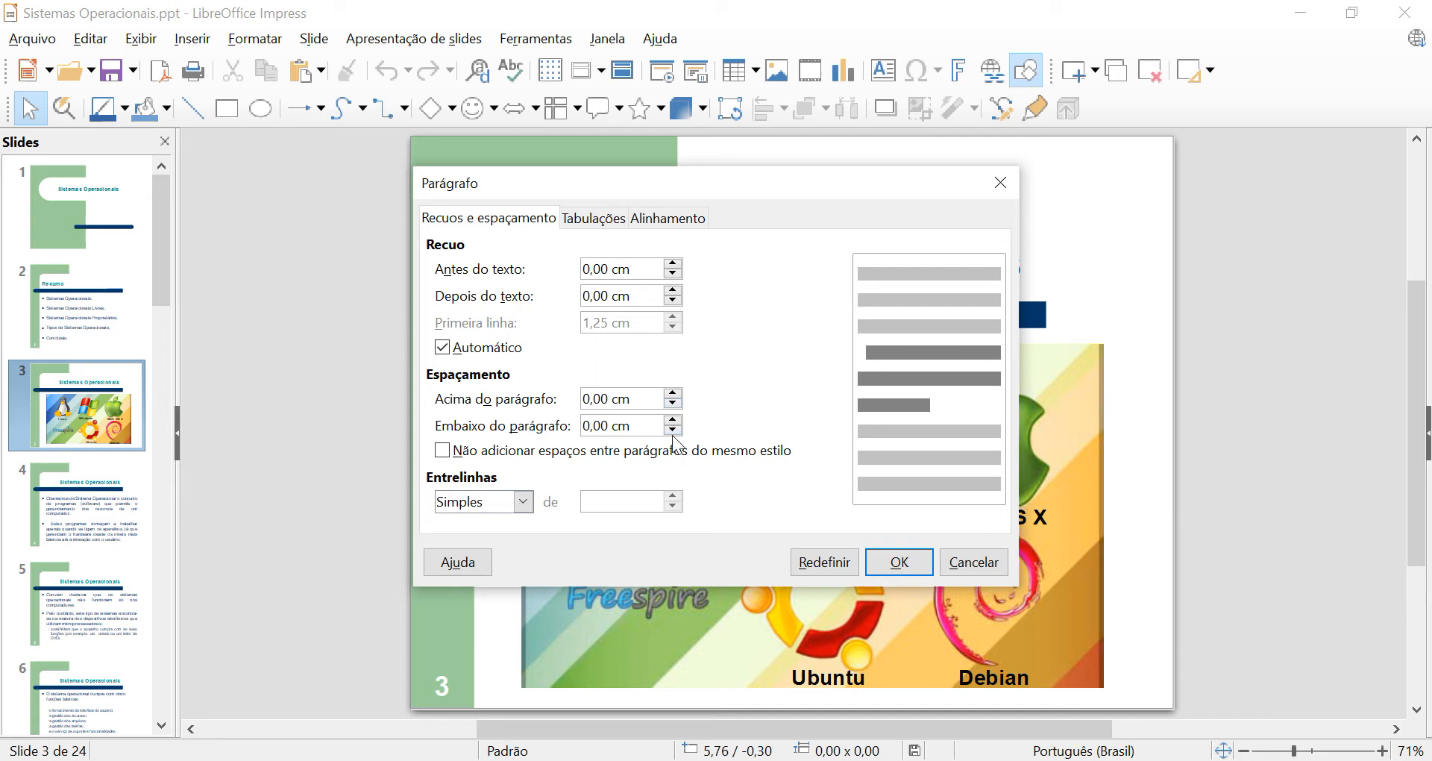
drag(674, 423, 677, 435)
Try the line spacings 1,15 linha and 1,5 linha, and set the line spacing to Duplo.
click(524, 501)
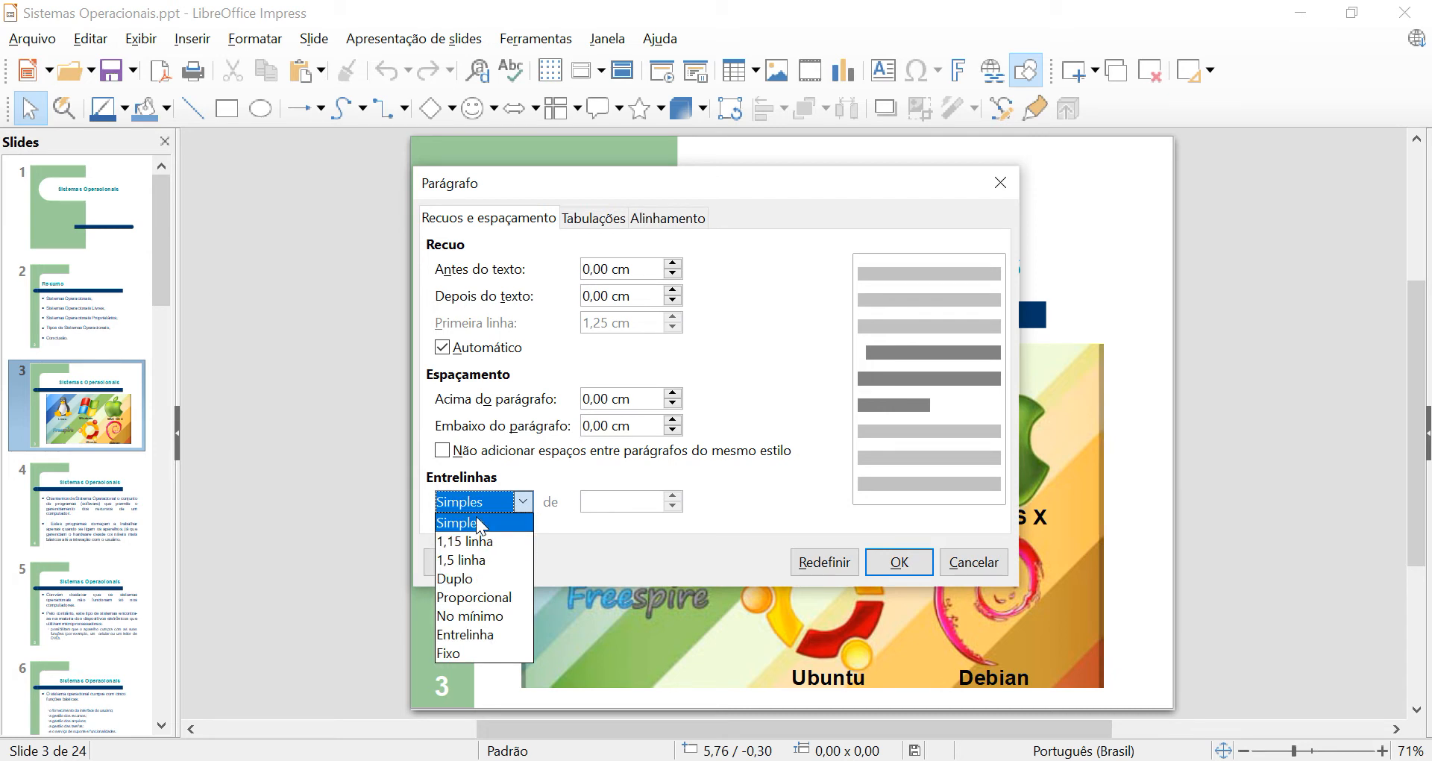
click(478, 540)
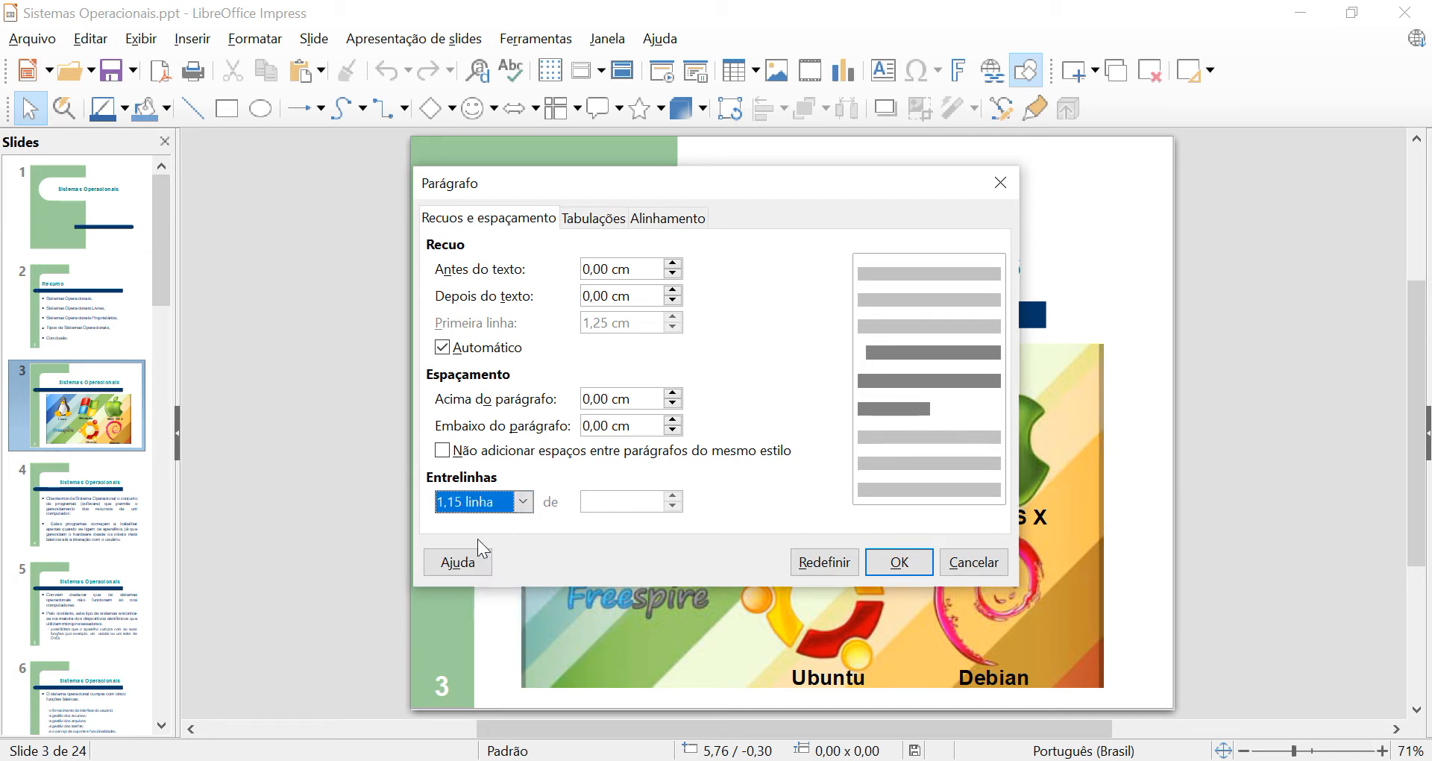
click(519, 509)
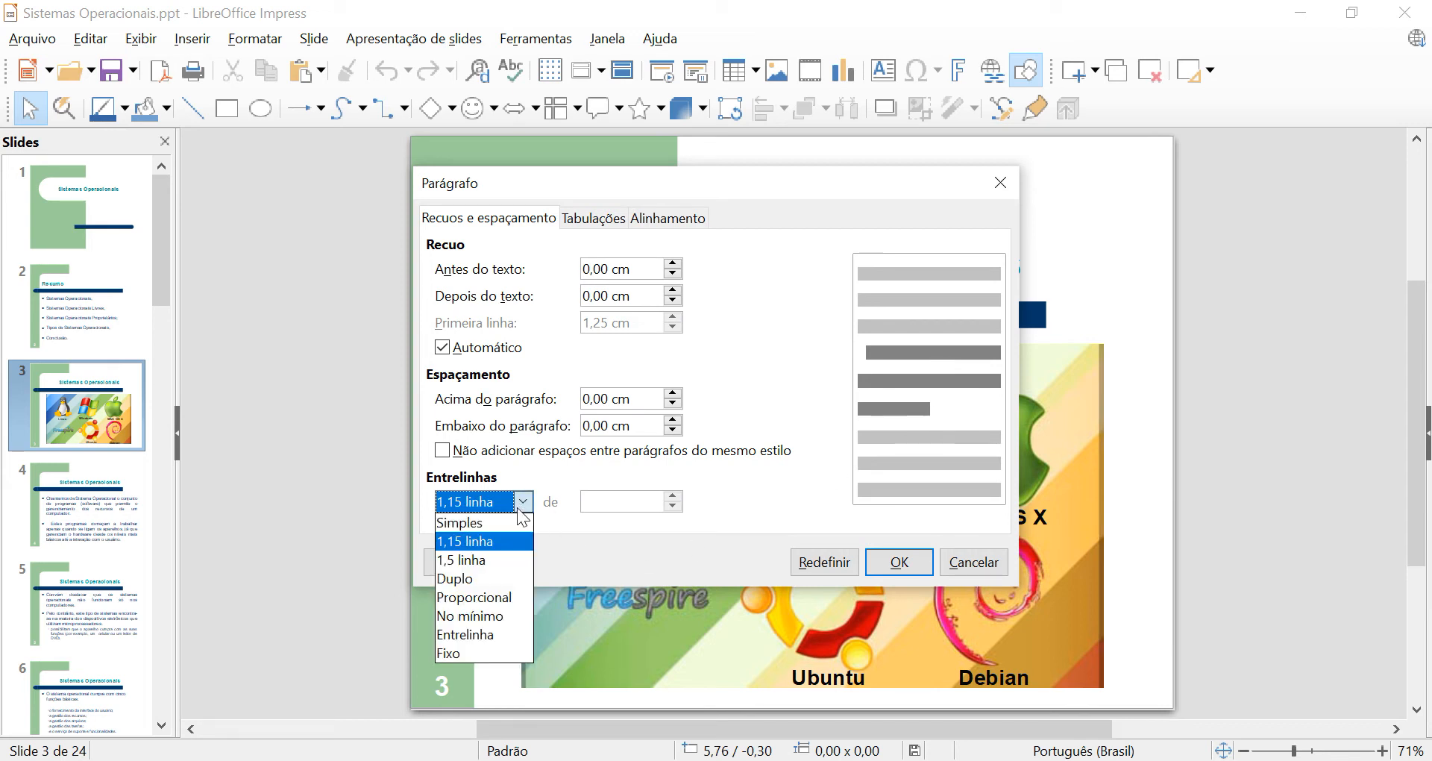
click(468, 559)
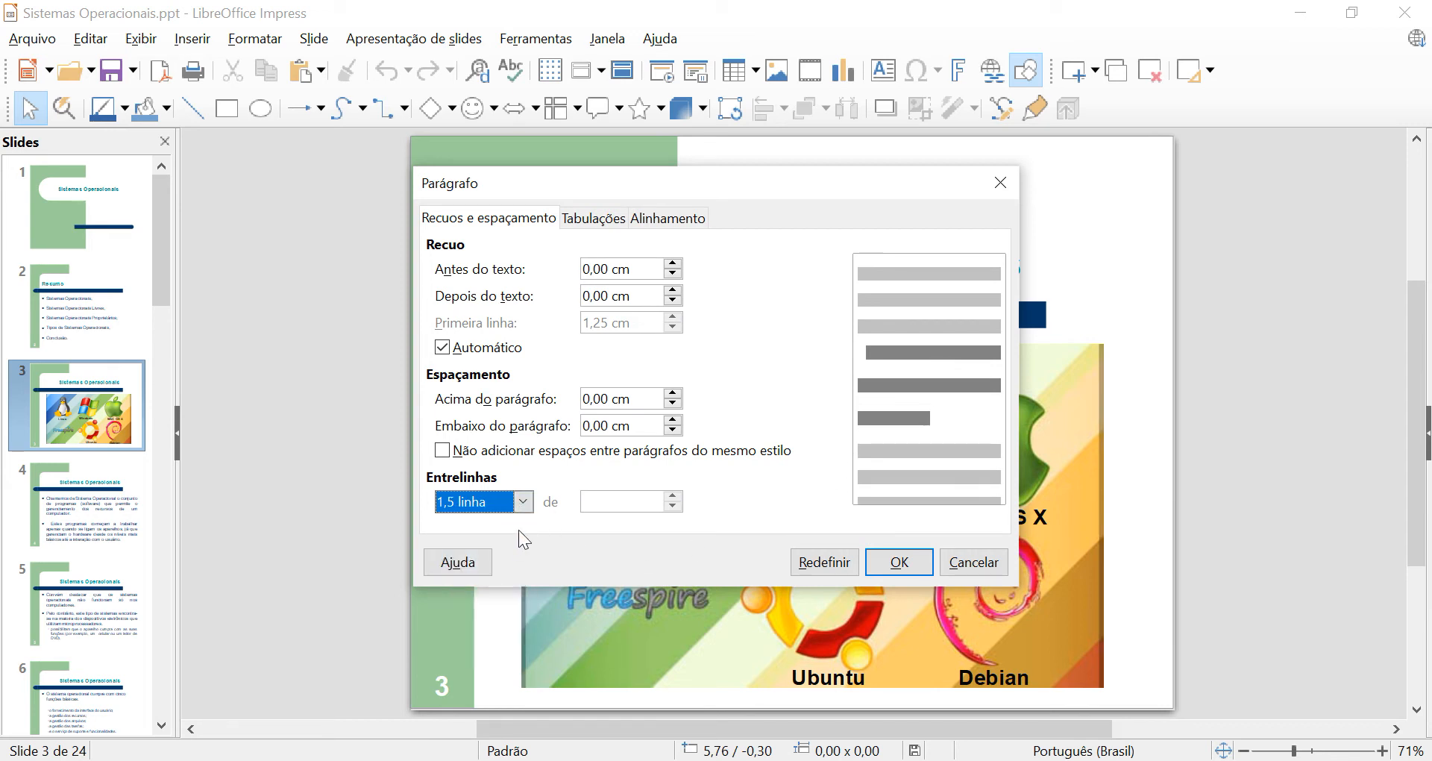
click(522, 501)
click(497, 579)
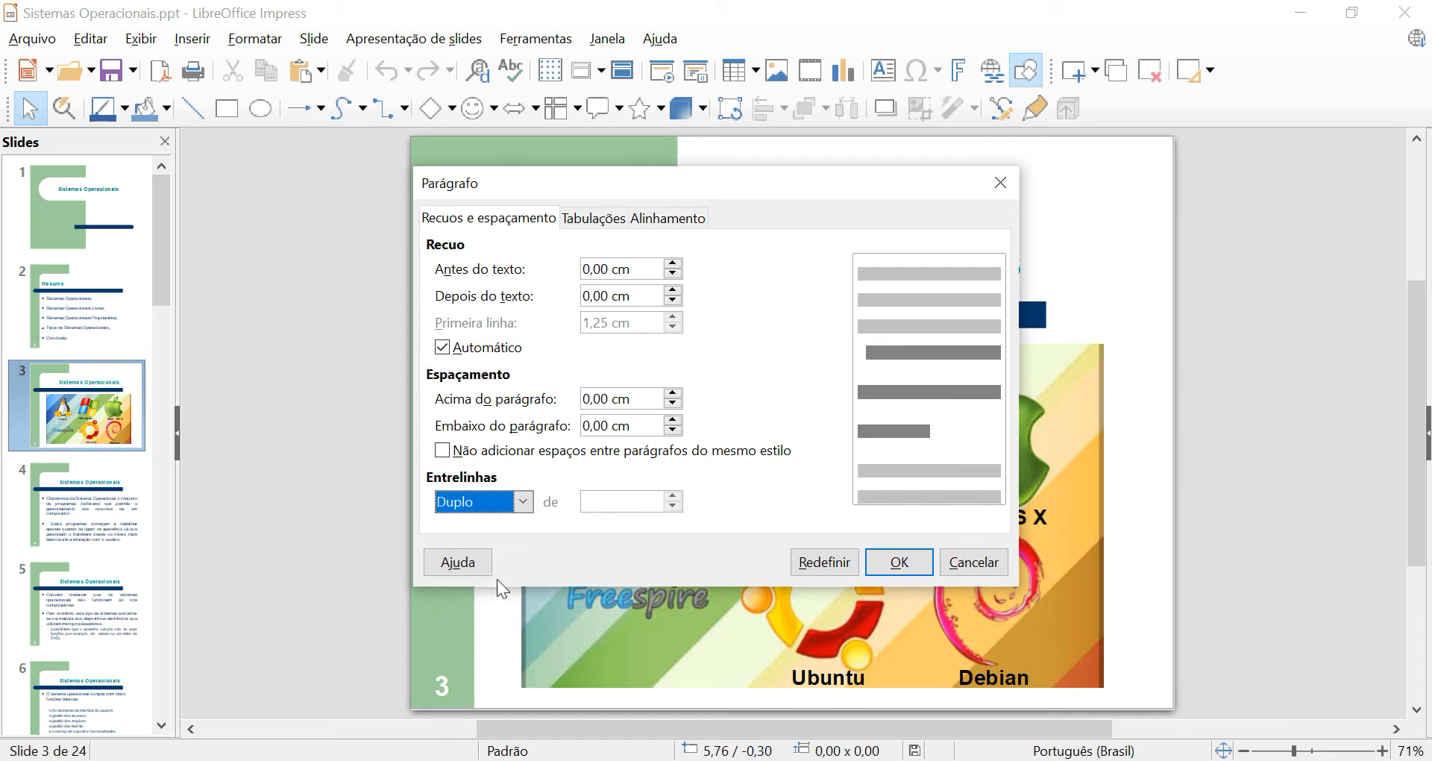
Set the line spacing to Proporcional at 400% and apply the paragraph settings.
click(524, 507)
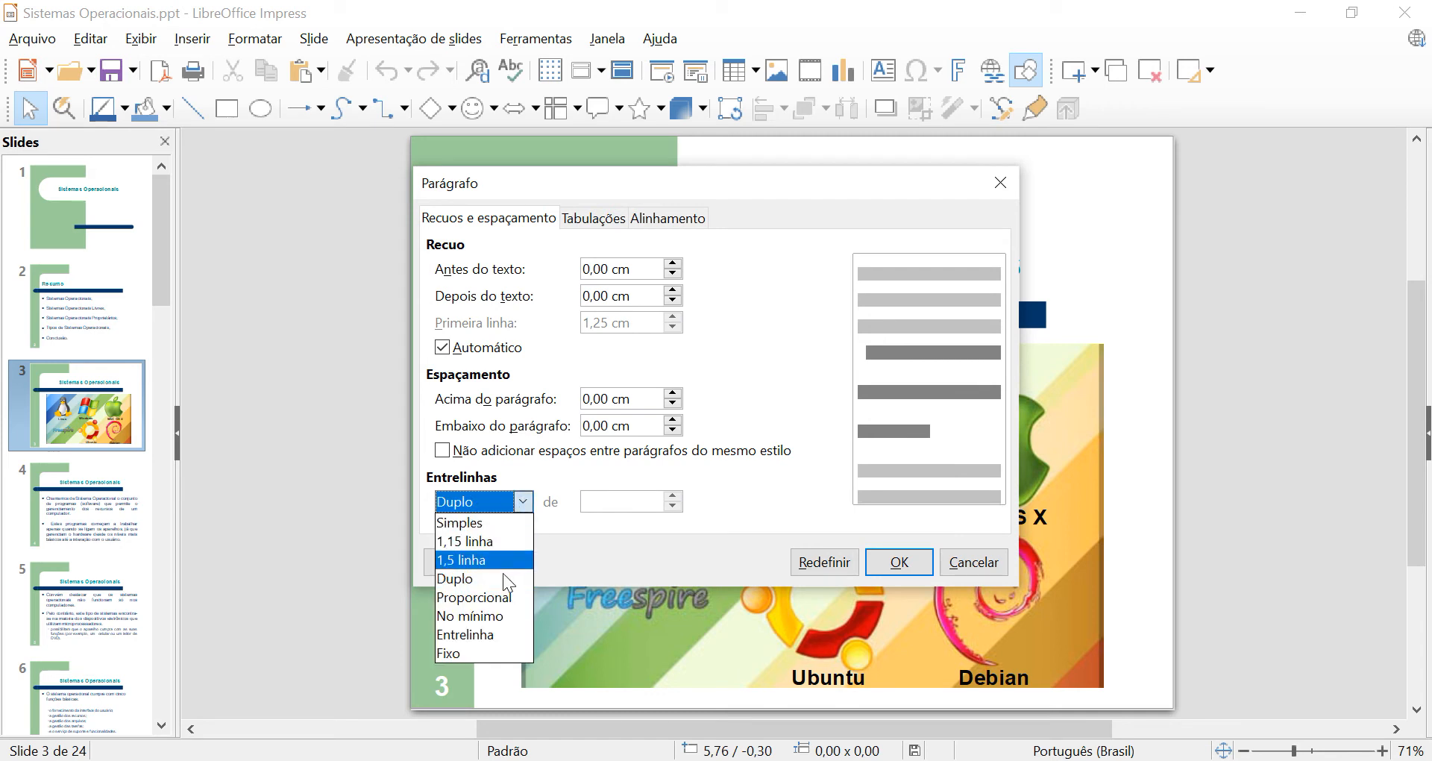
click(505, 592)
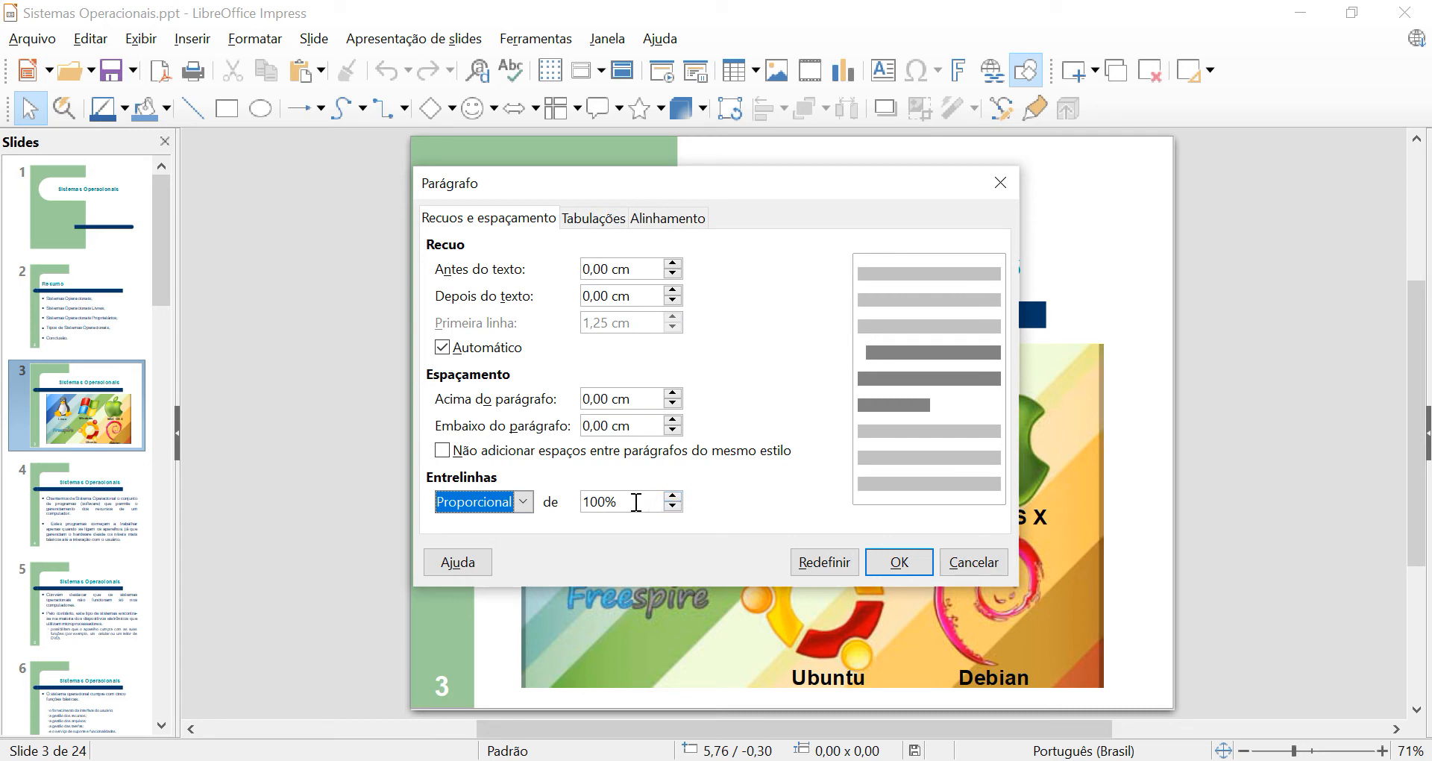
key(Tab)
text(400)
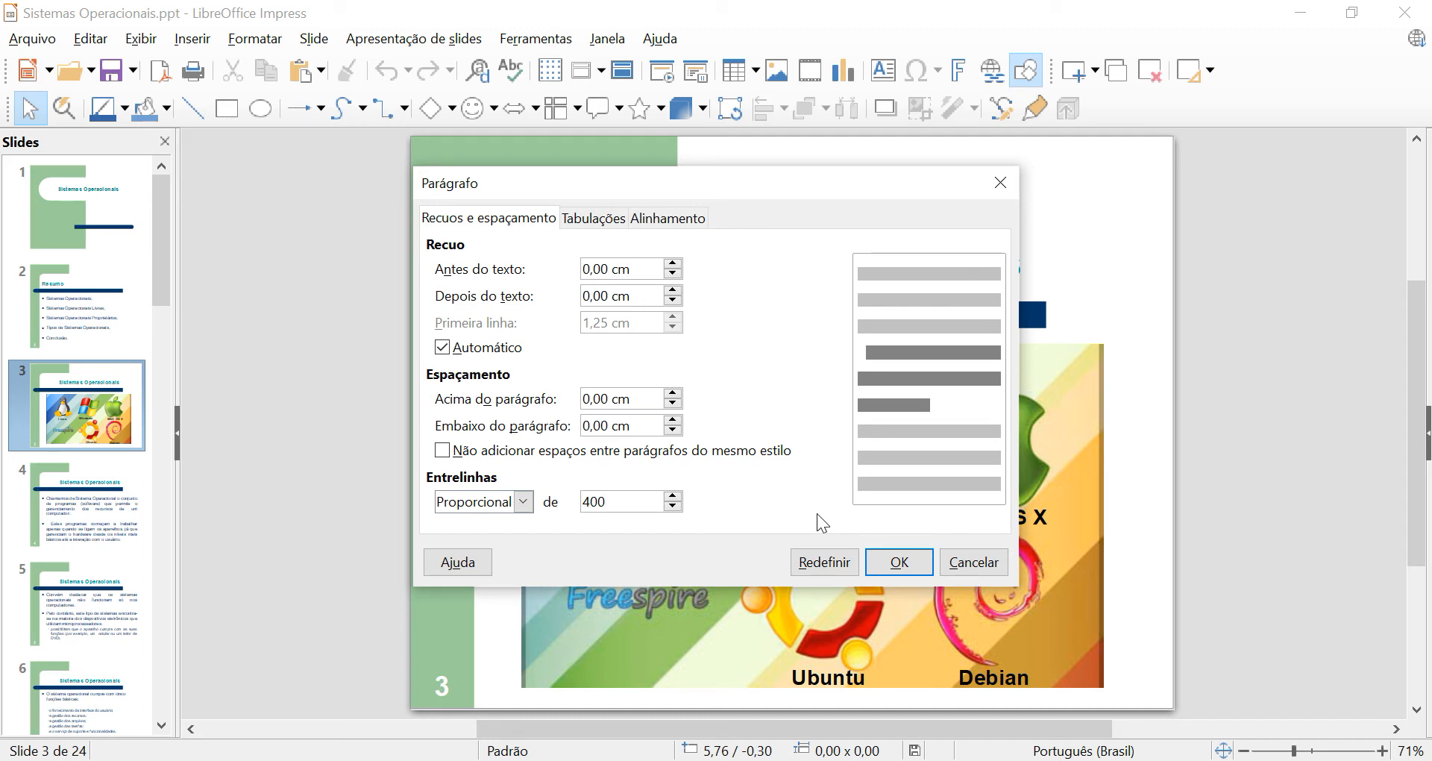
text(%)
click(910, 574)
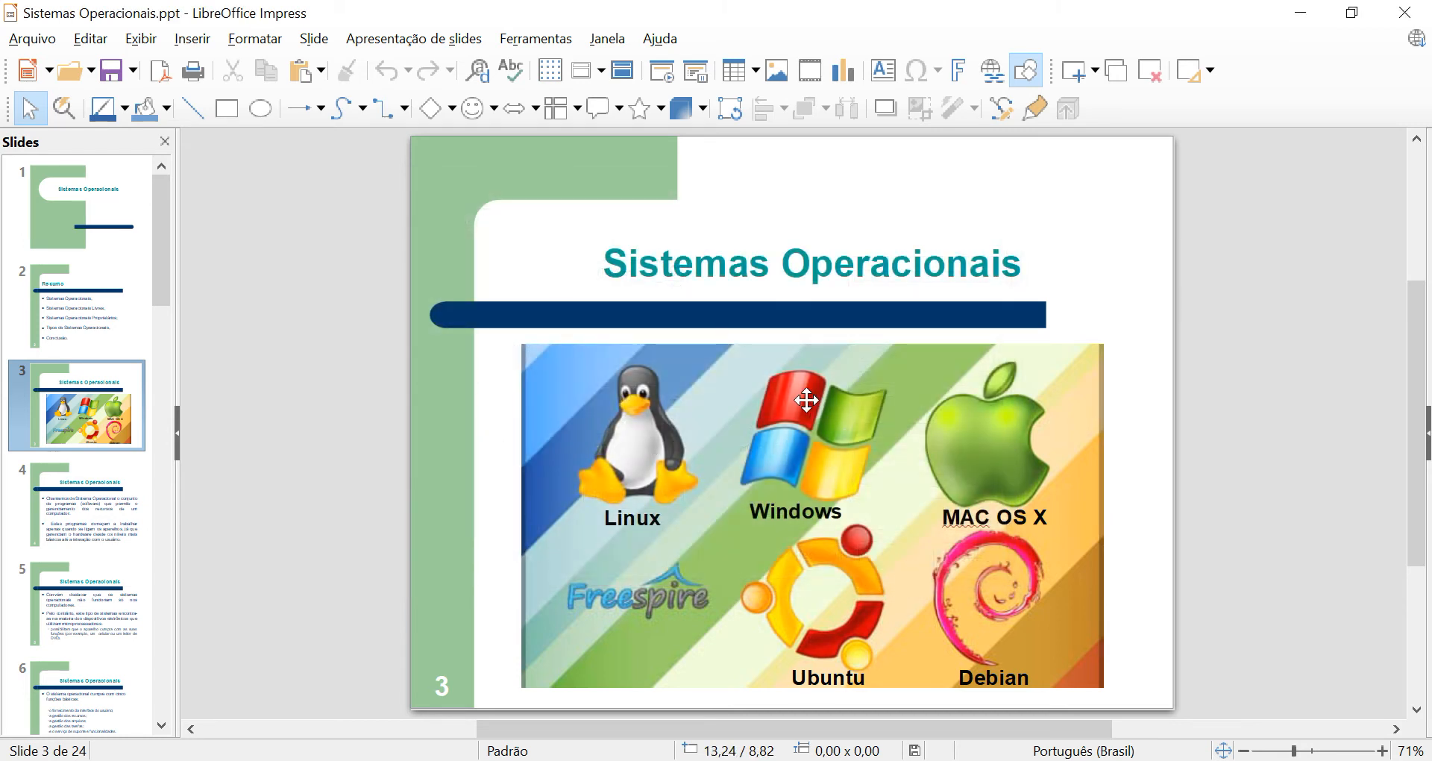
Reopen the paragraph settings to review the tab stop options, and close them without changes.
click(250, 39)
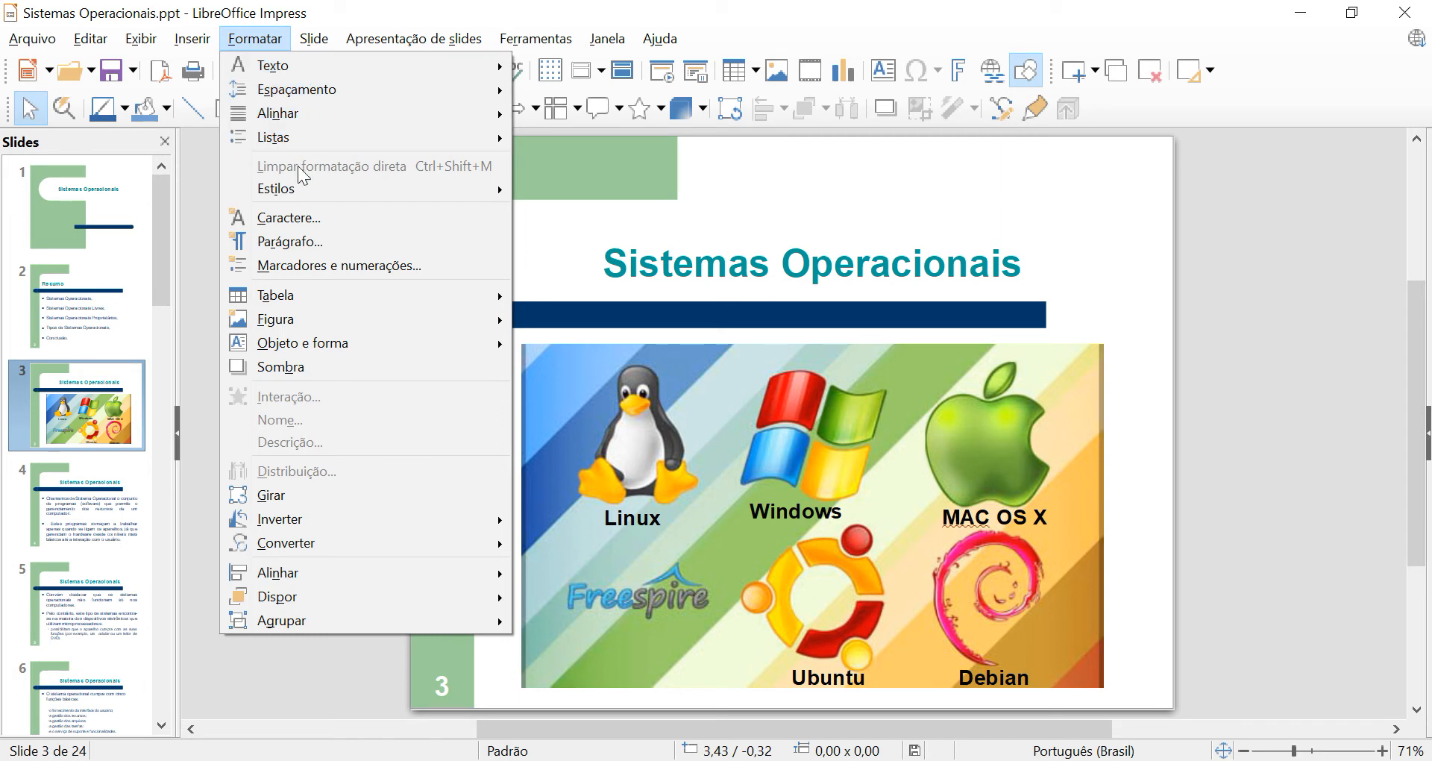
click(310, 240)
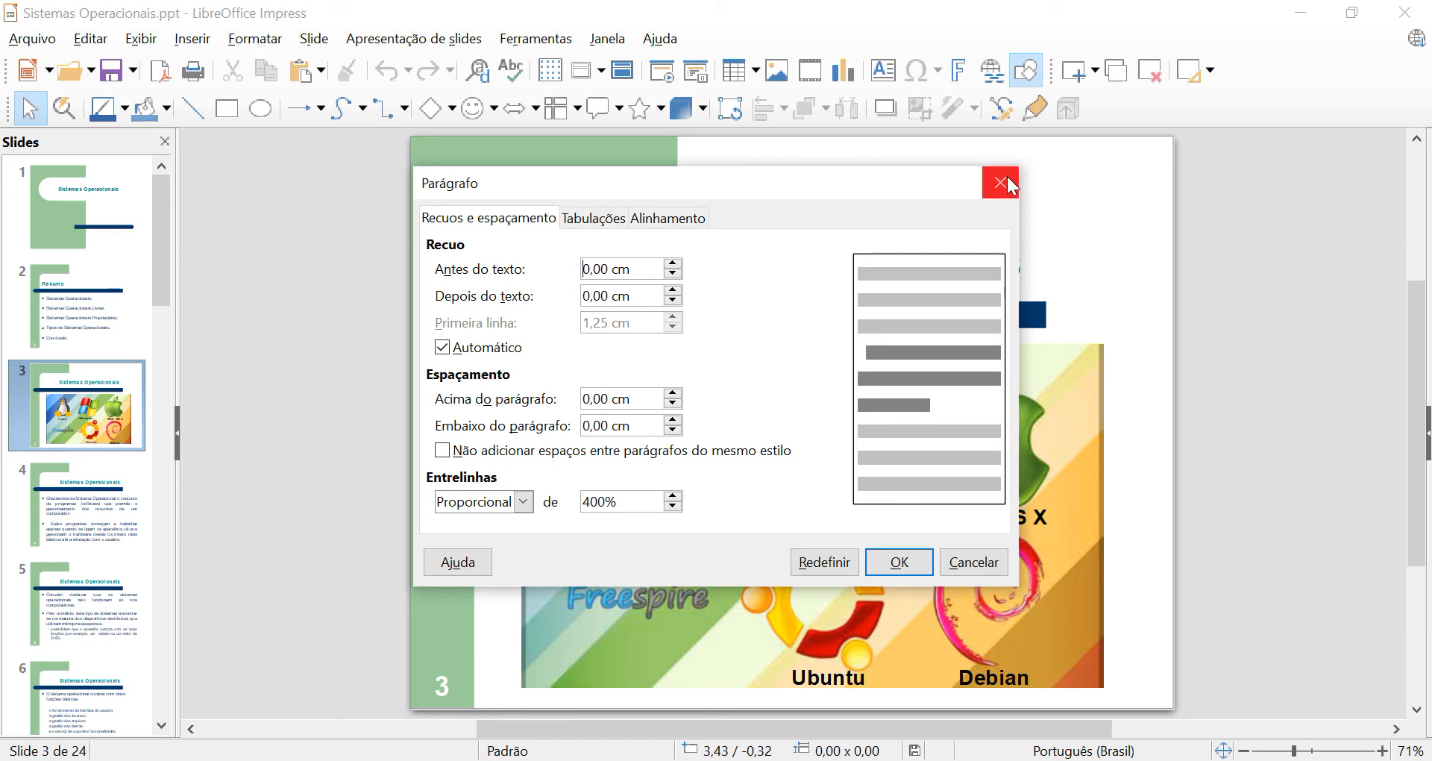
click(595, 218)
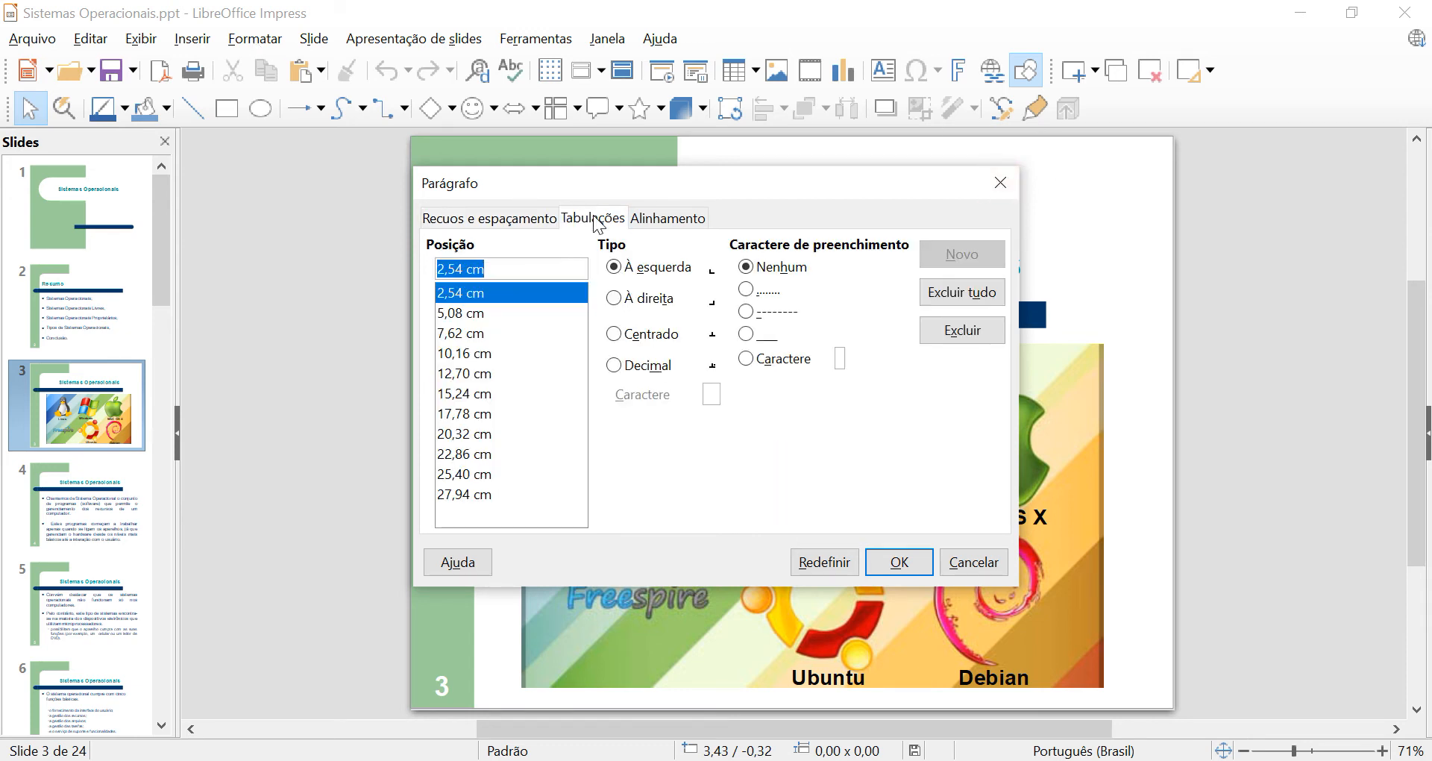
click(1000, 183)
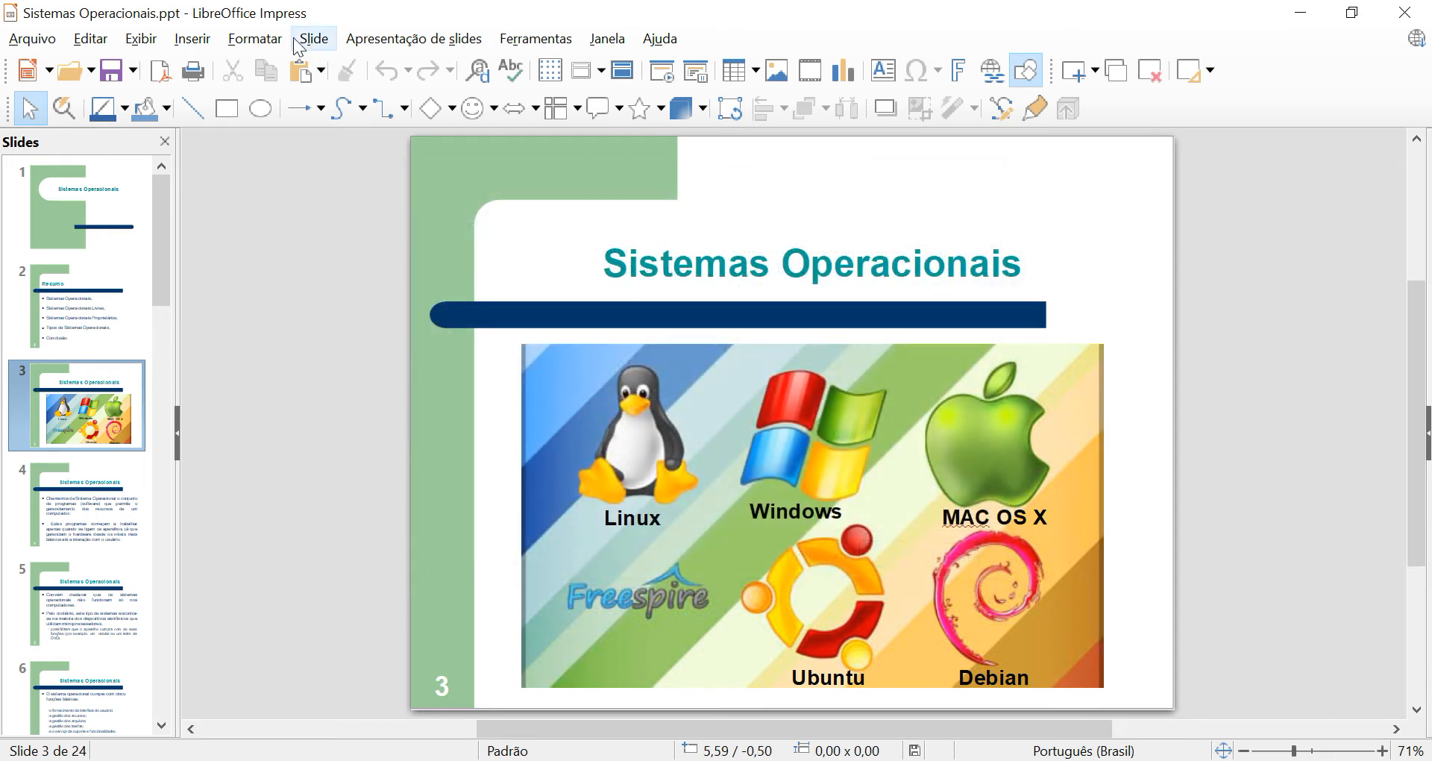
Open the Marcadores e numeração settings and view the available list types, keeping the type Marcador.
click(253, 42)
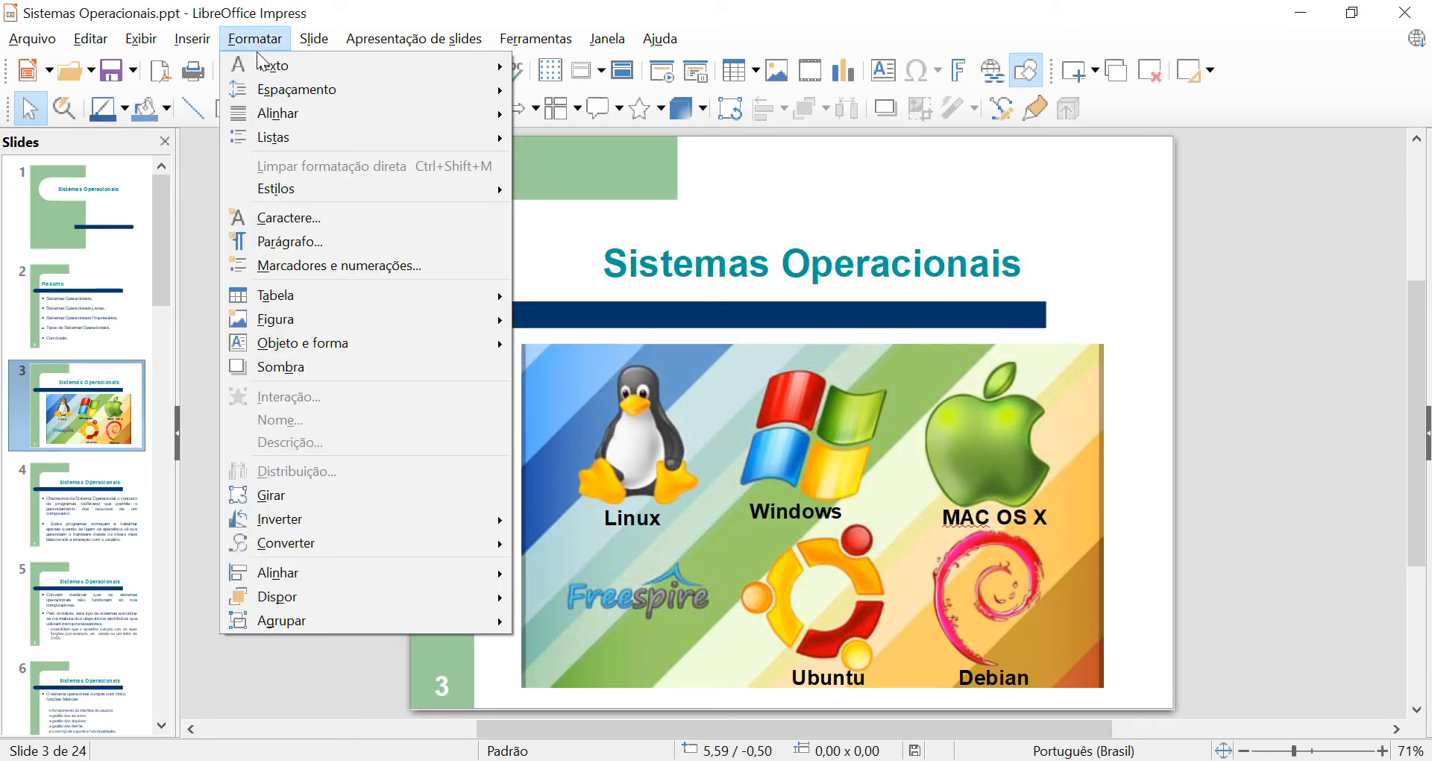
click(301, 267)
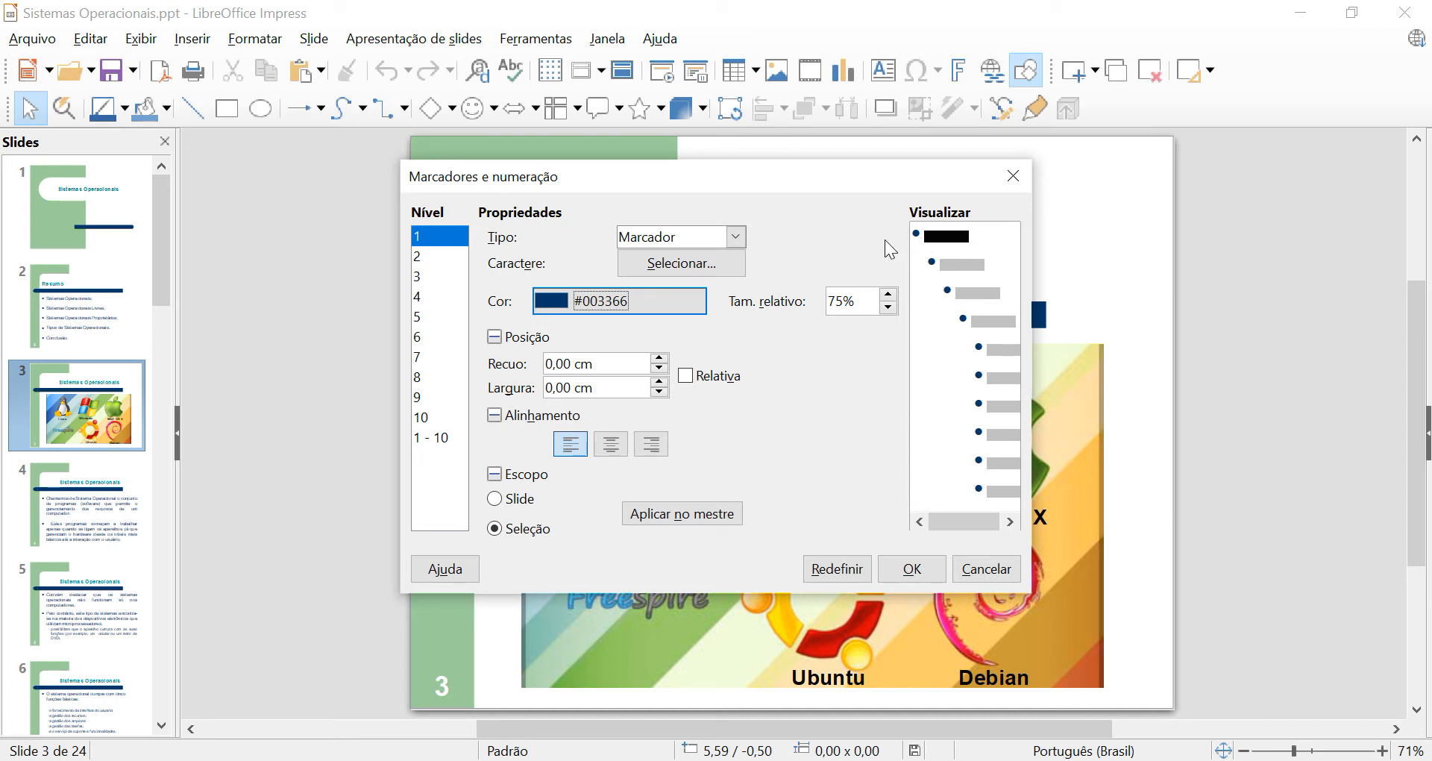
click(735, 239)
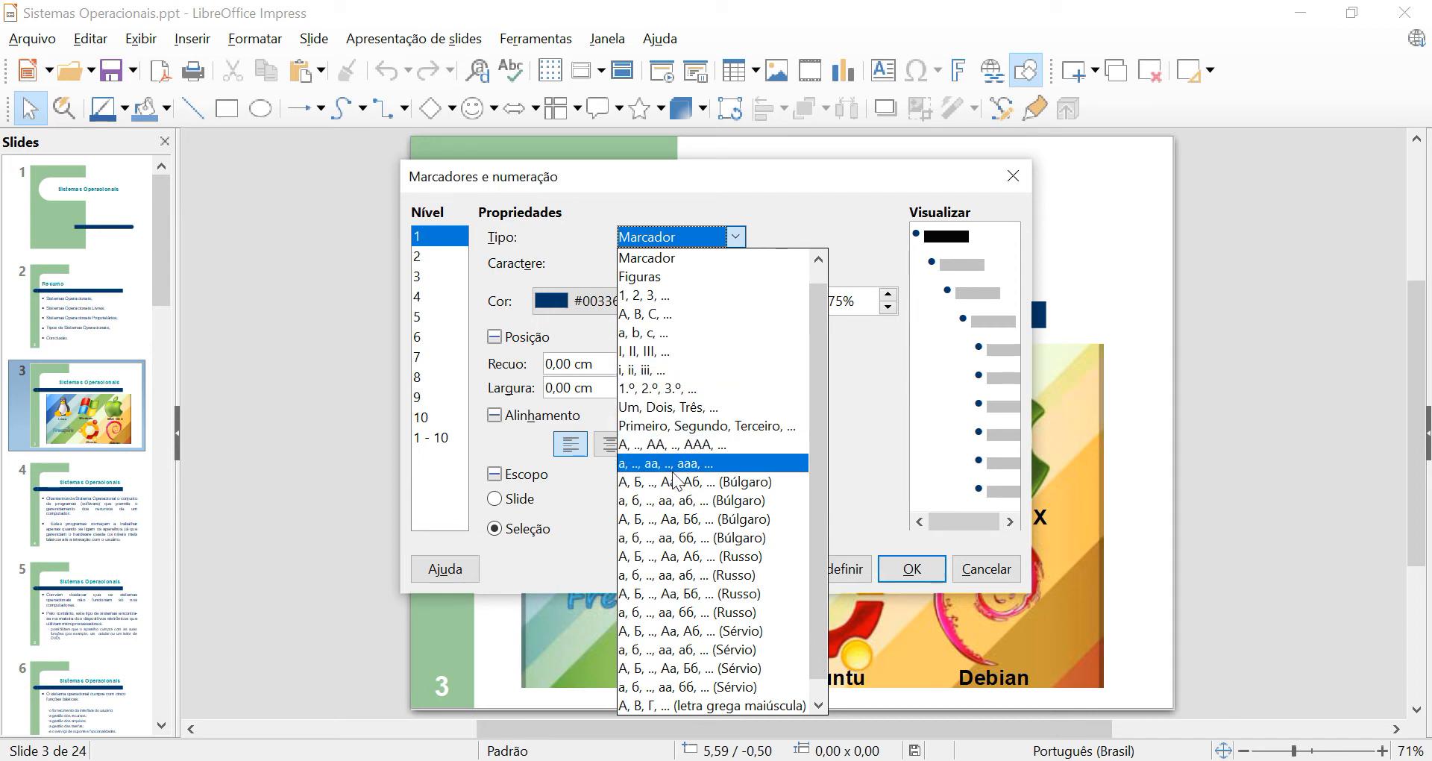
click(688, 235)
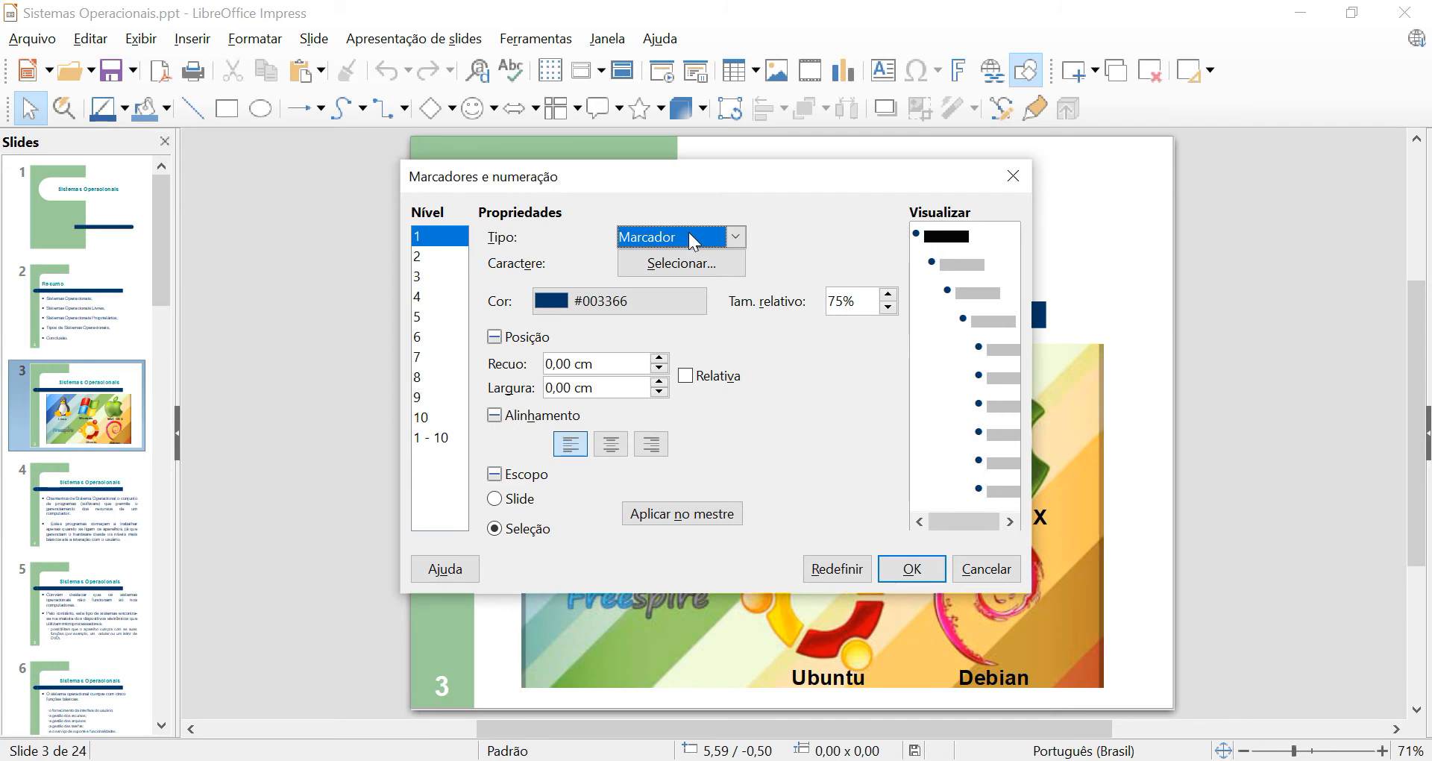